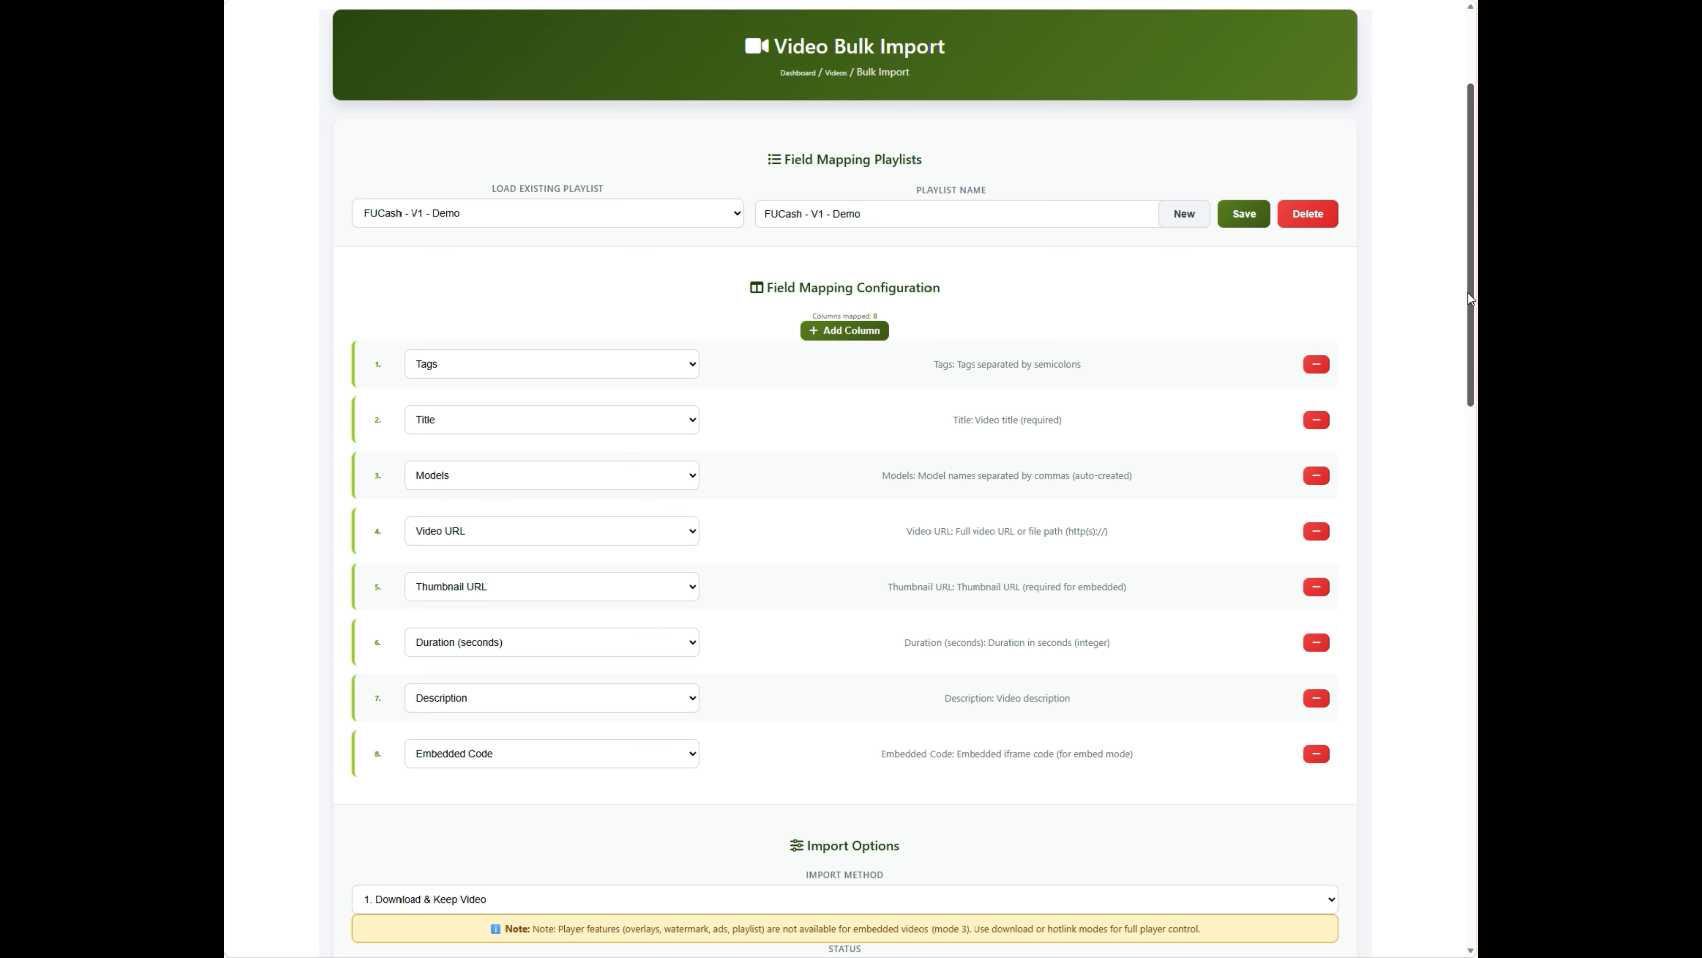
# - Scroll to the top to see the 'saved successfully' message for the FUCash - V1 - Demo playlist
pyautogui.scroll(3, 469, 117)
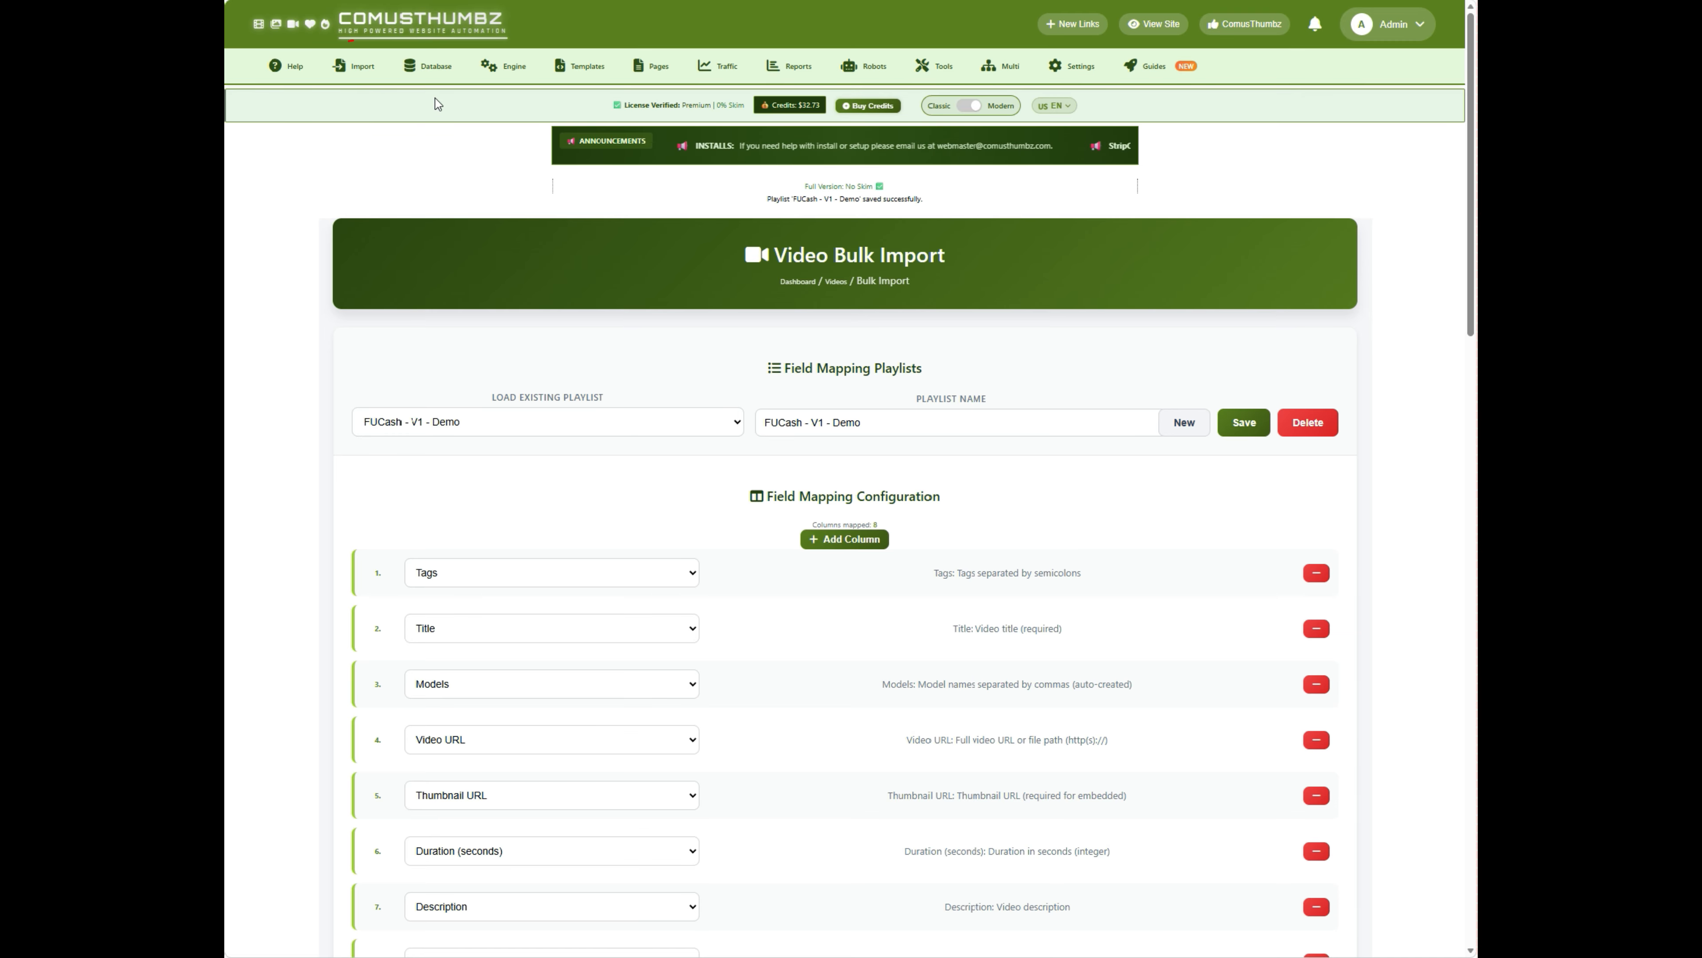
# - Open a fresh Video Bulk Import page from the Import menu and review its sections
pyautogui.click(380, 75)
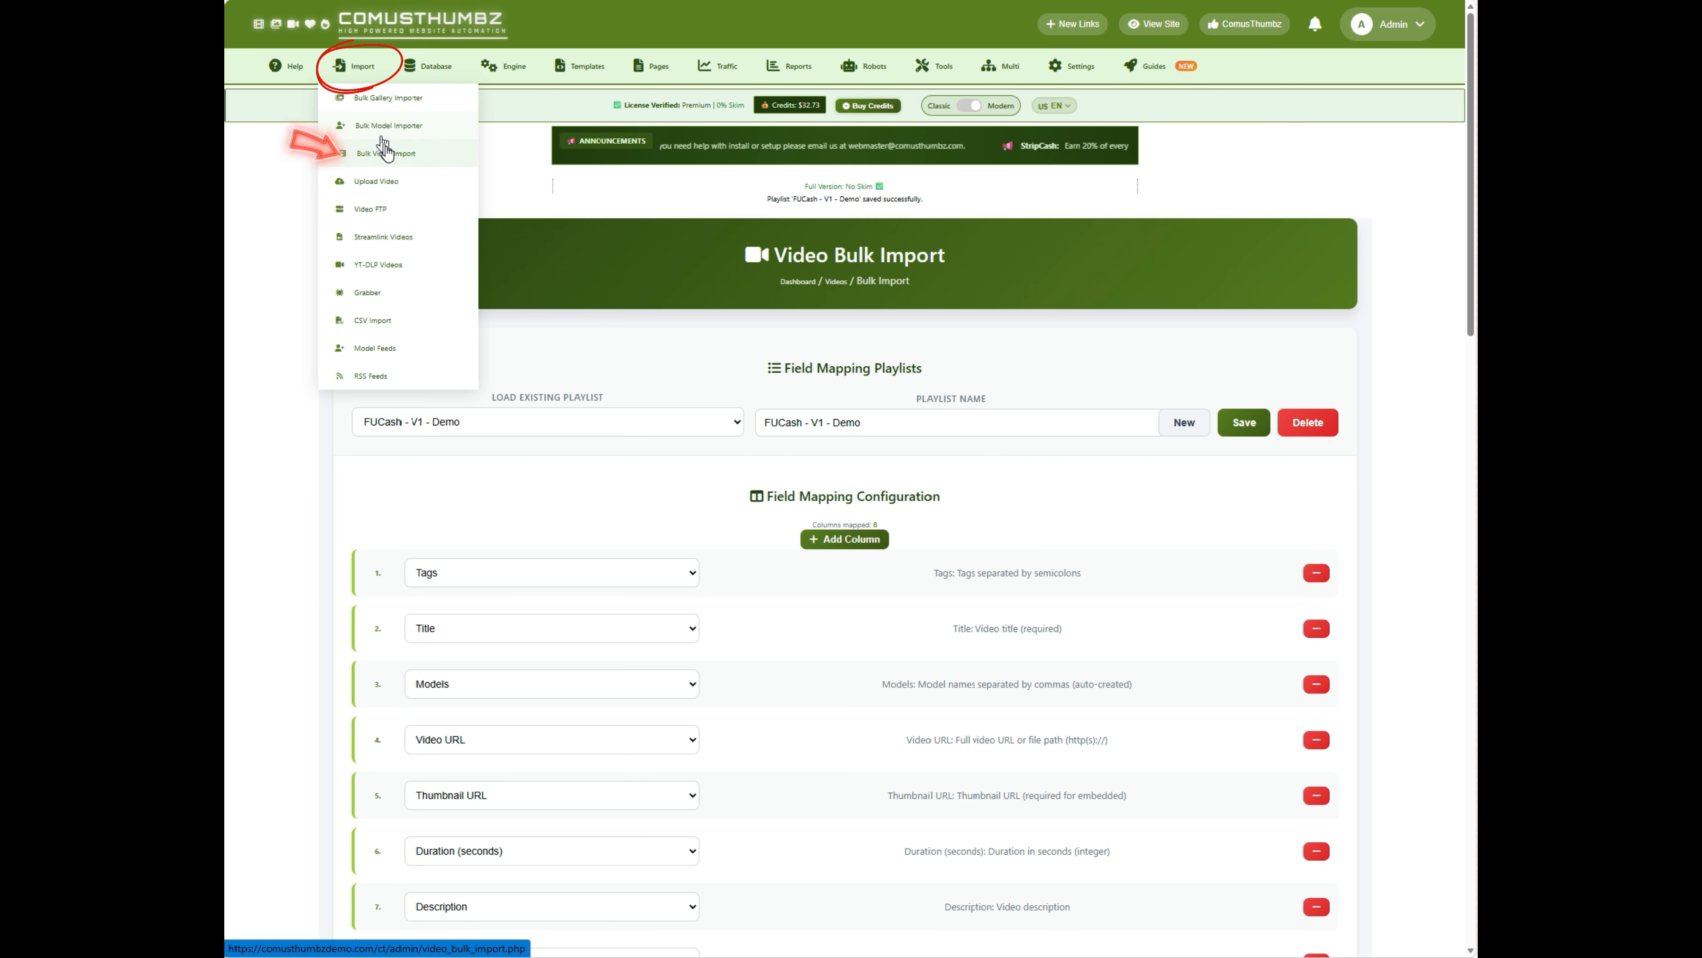
pyautogui.click(387, 153)
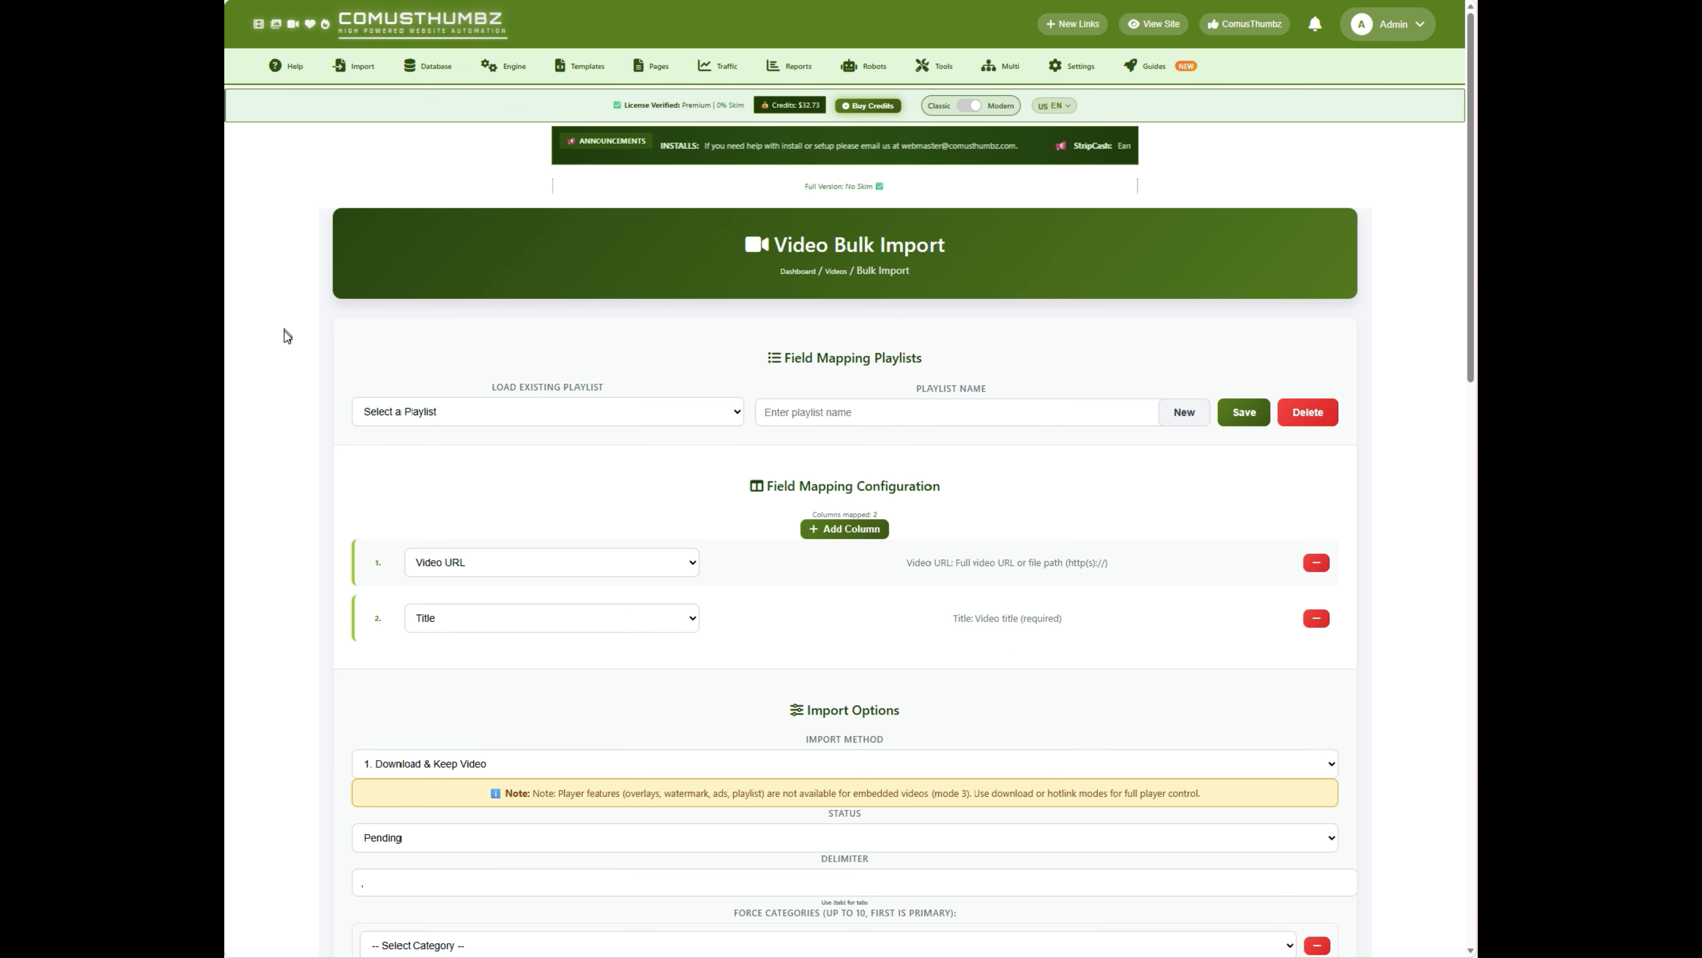
pyautogui.scroll(-3, 287, 336)
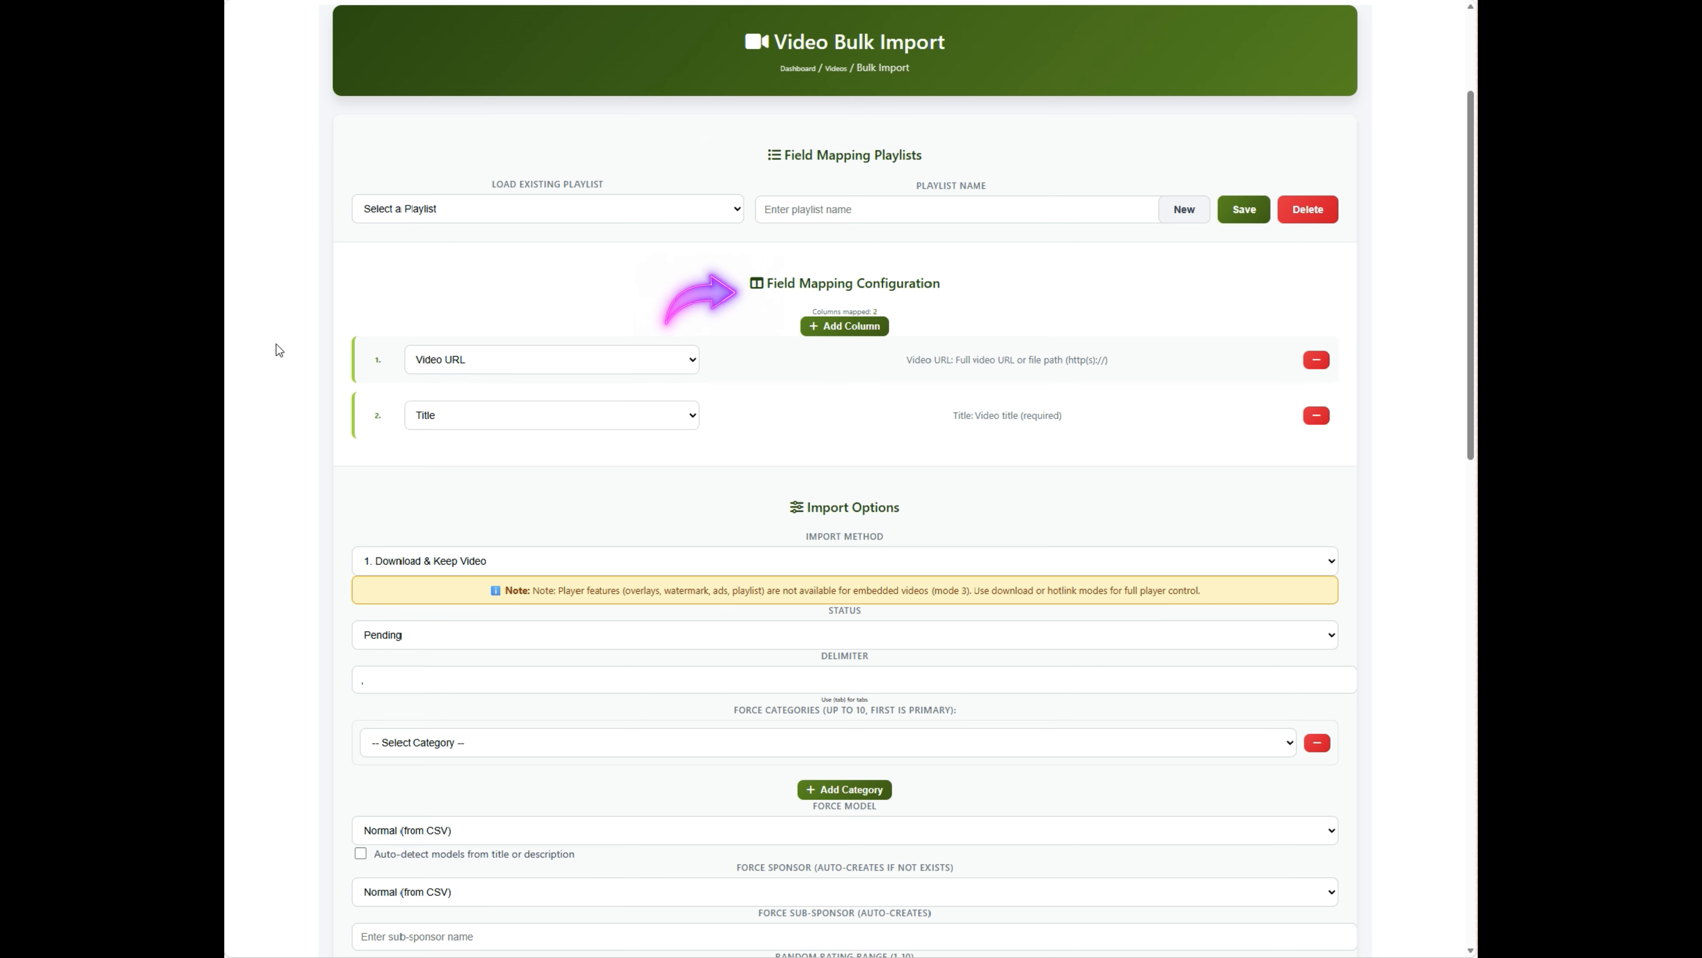
pyautogui.scroll(-6, 273, 365)
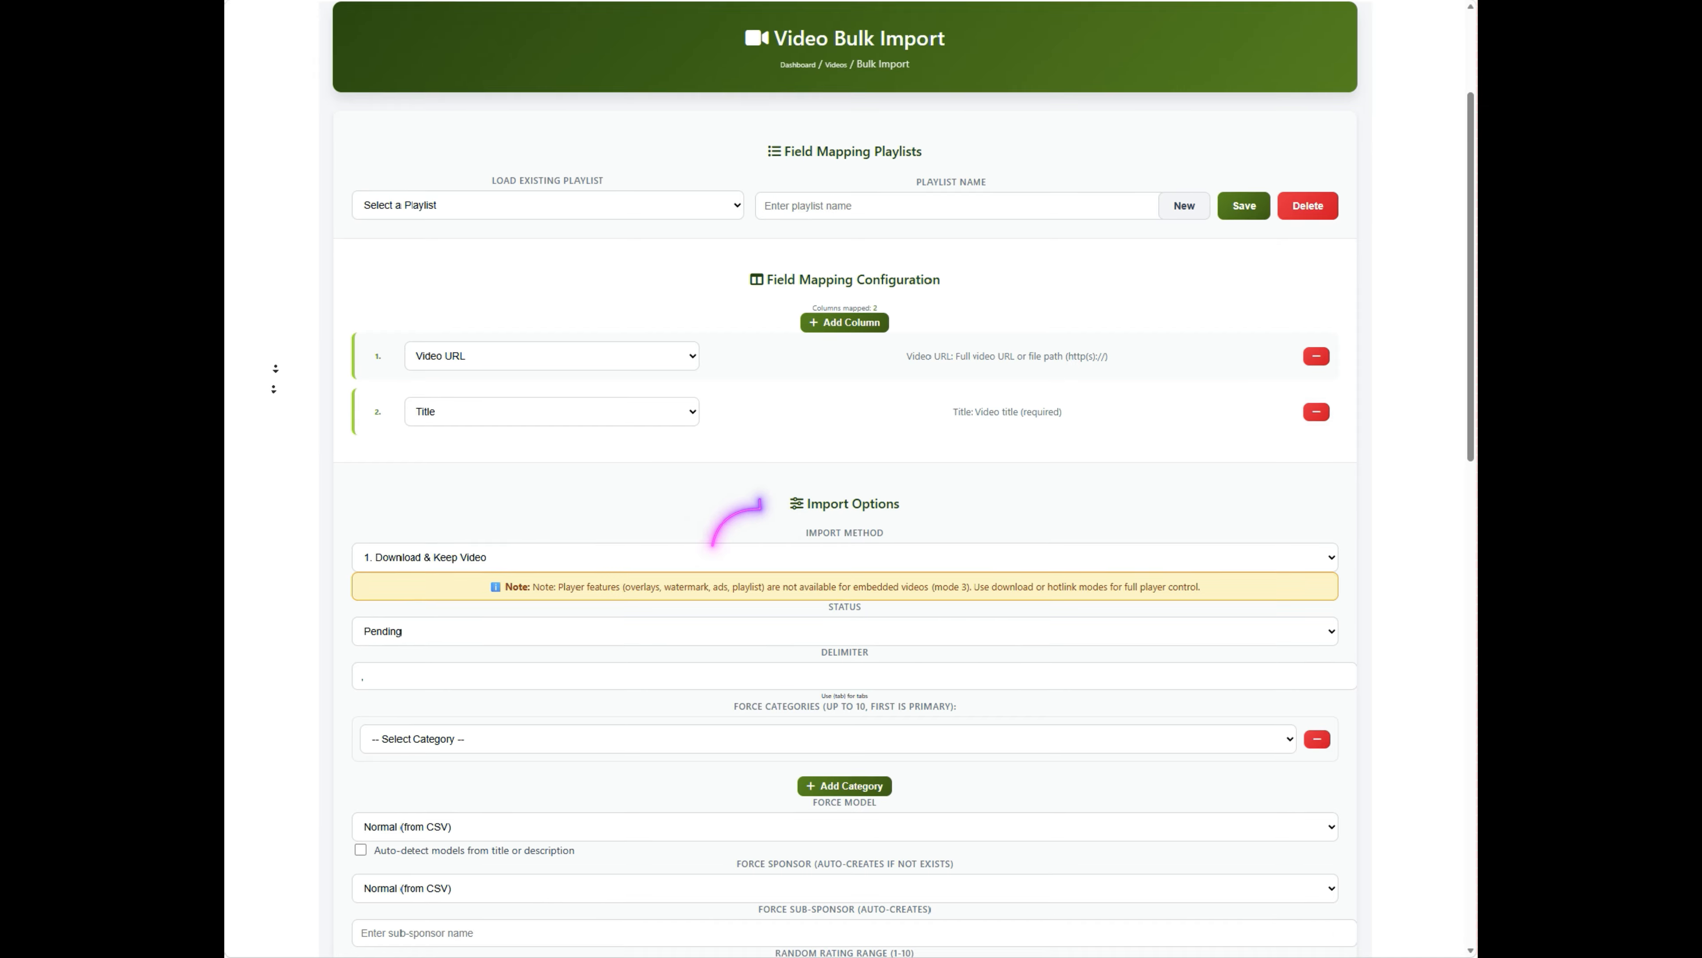
pyautogui.scroll(-5, 268, 419)
pyautogui.scroll(-4, 268, 479)
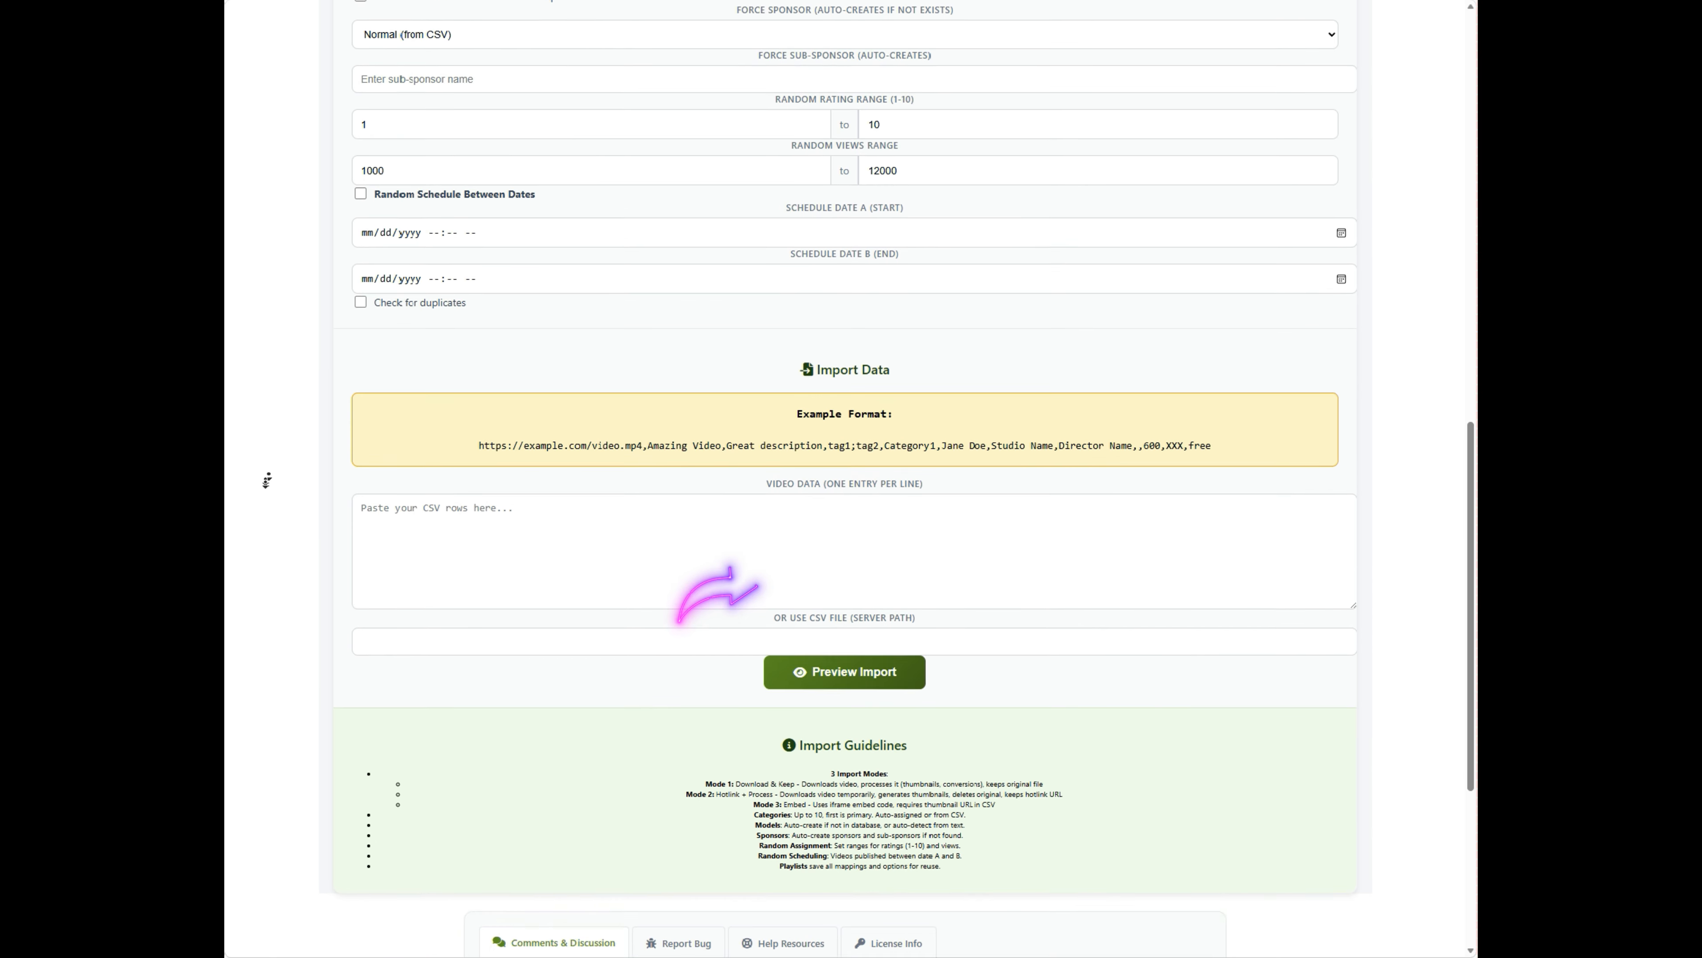
pyautogui.scroll(15, 267, 469)
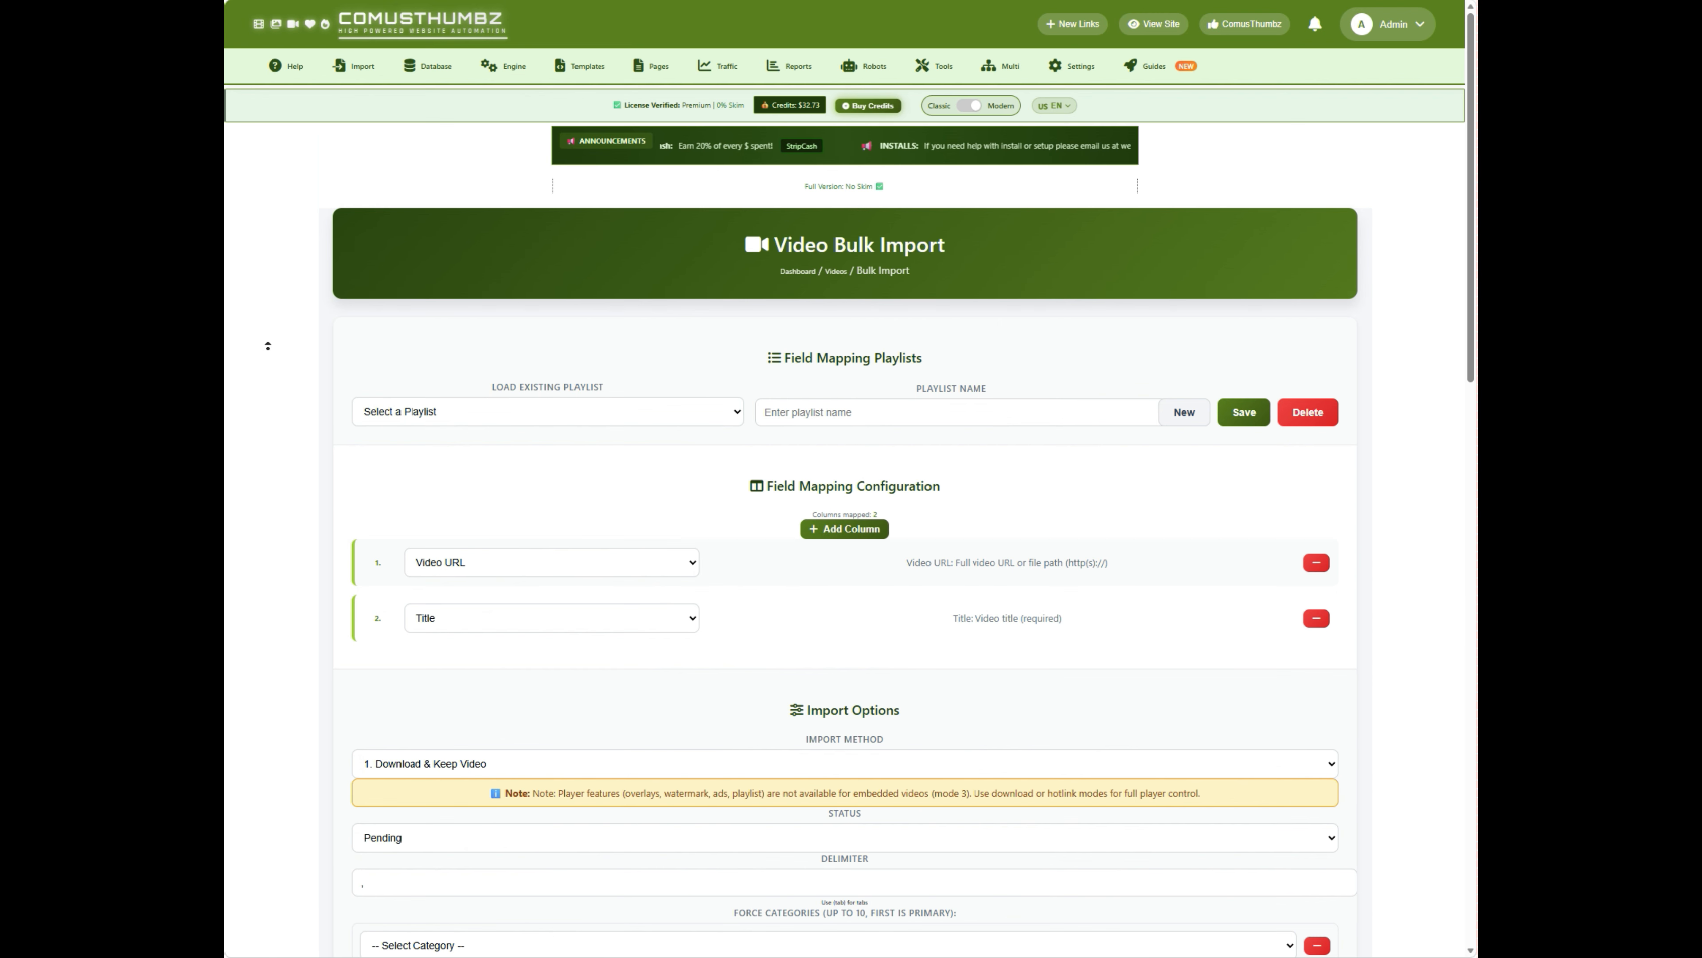
pyautogui.scroll(-3, 288, 386)
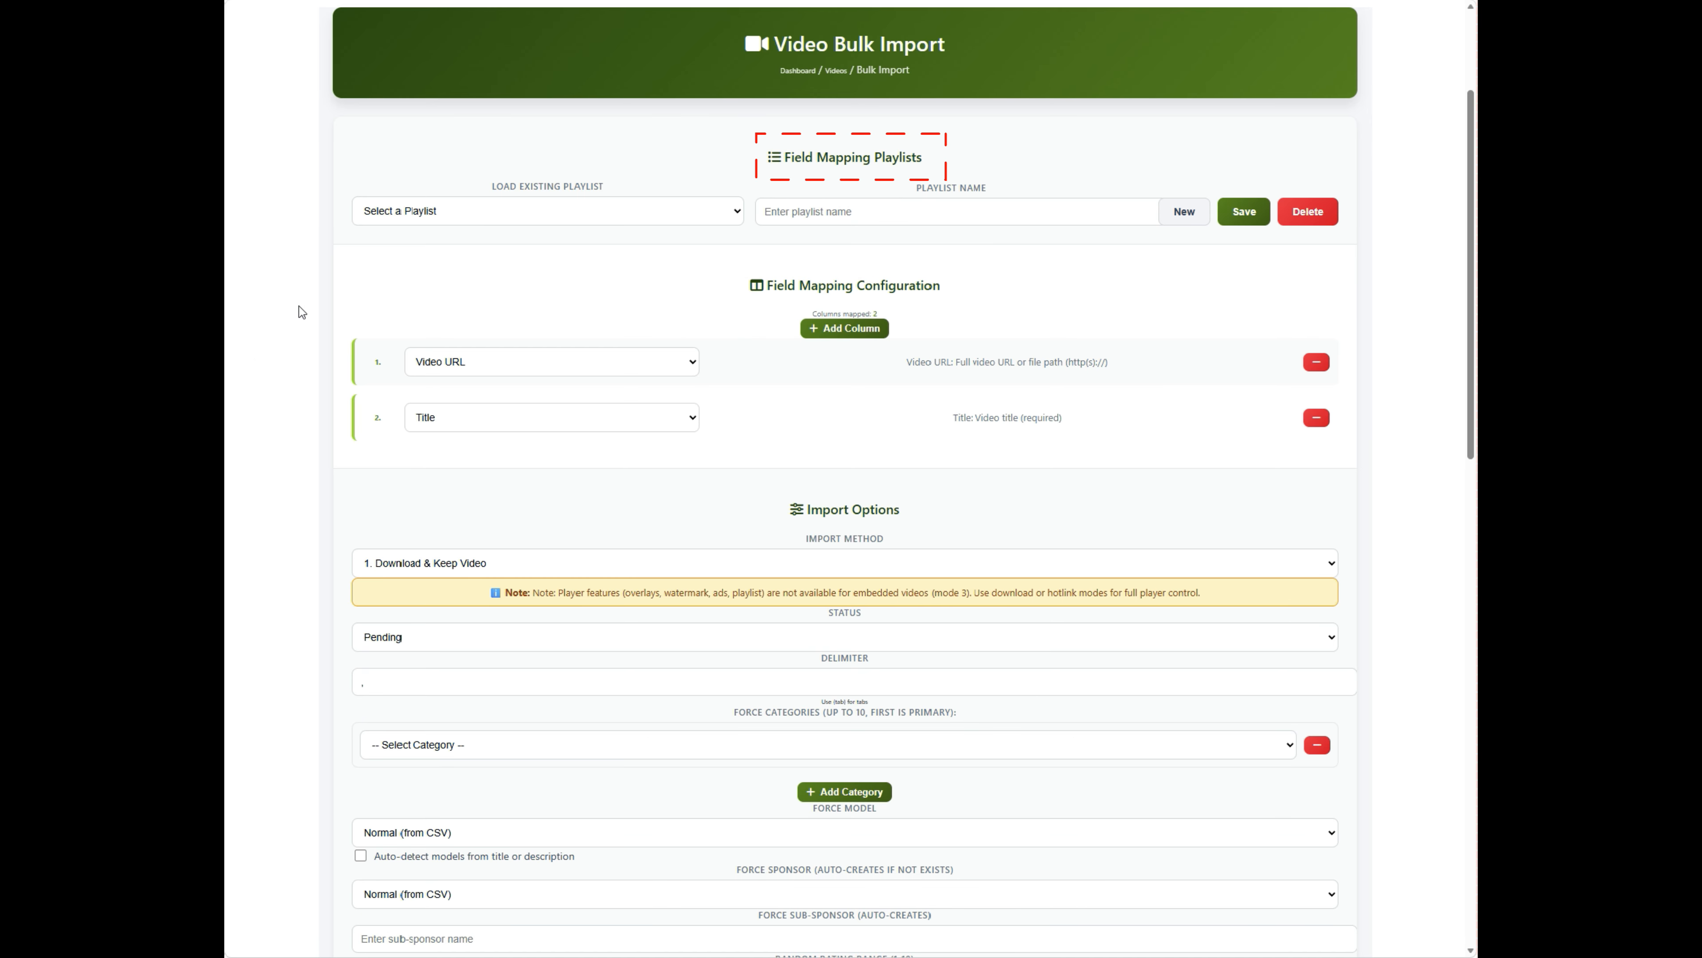
# - Add a third mapped column, Description, and remove the extra rows that were added
pyautogui.click(835, 333)
pyautogui.click(836, 334)
pyautogui.click(836, 334)
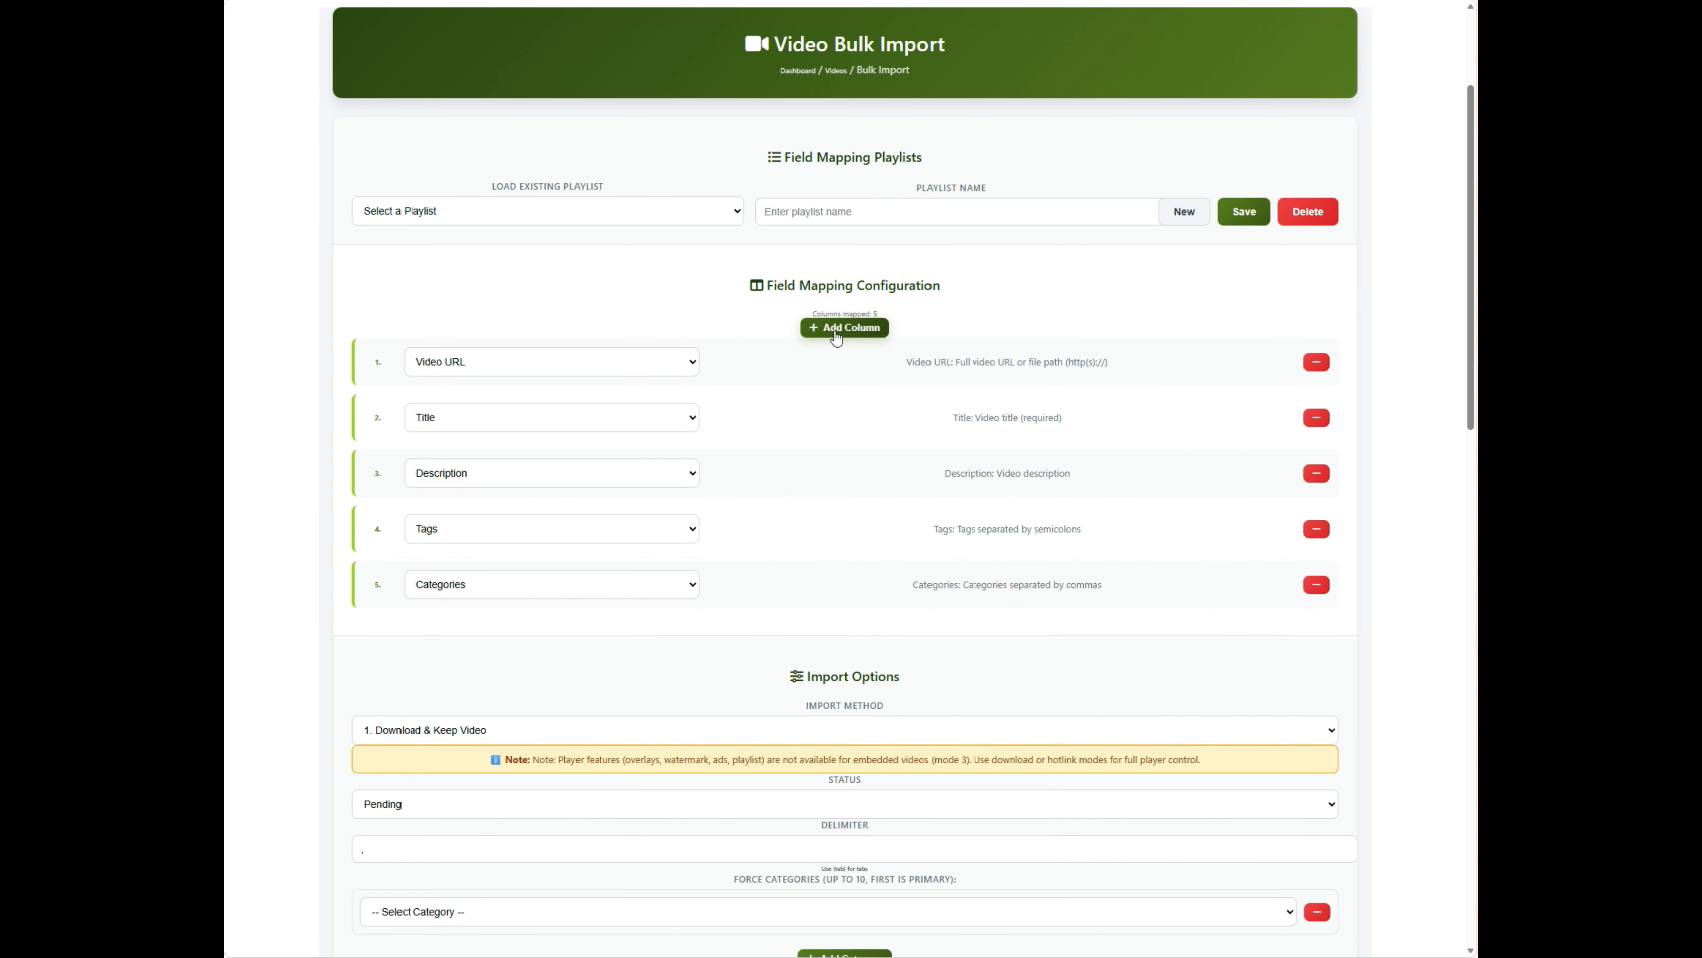
pyautogui.click(835, 334)
pyautogui.click(1315, 529)
pyautogui.click(1315, 528)
pyautogui.click(1315, 528)
pyautogui.click(550, 218)
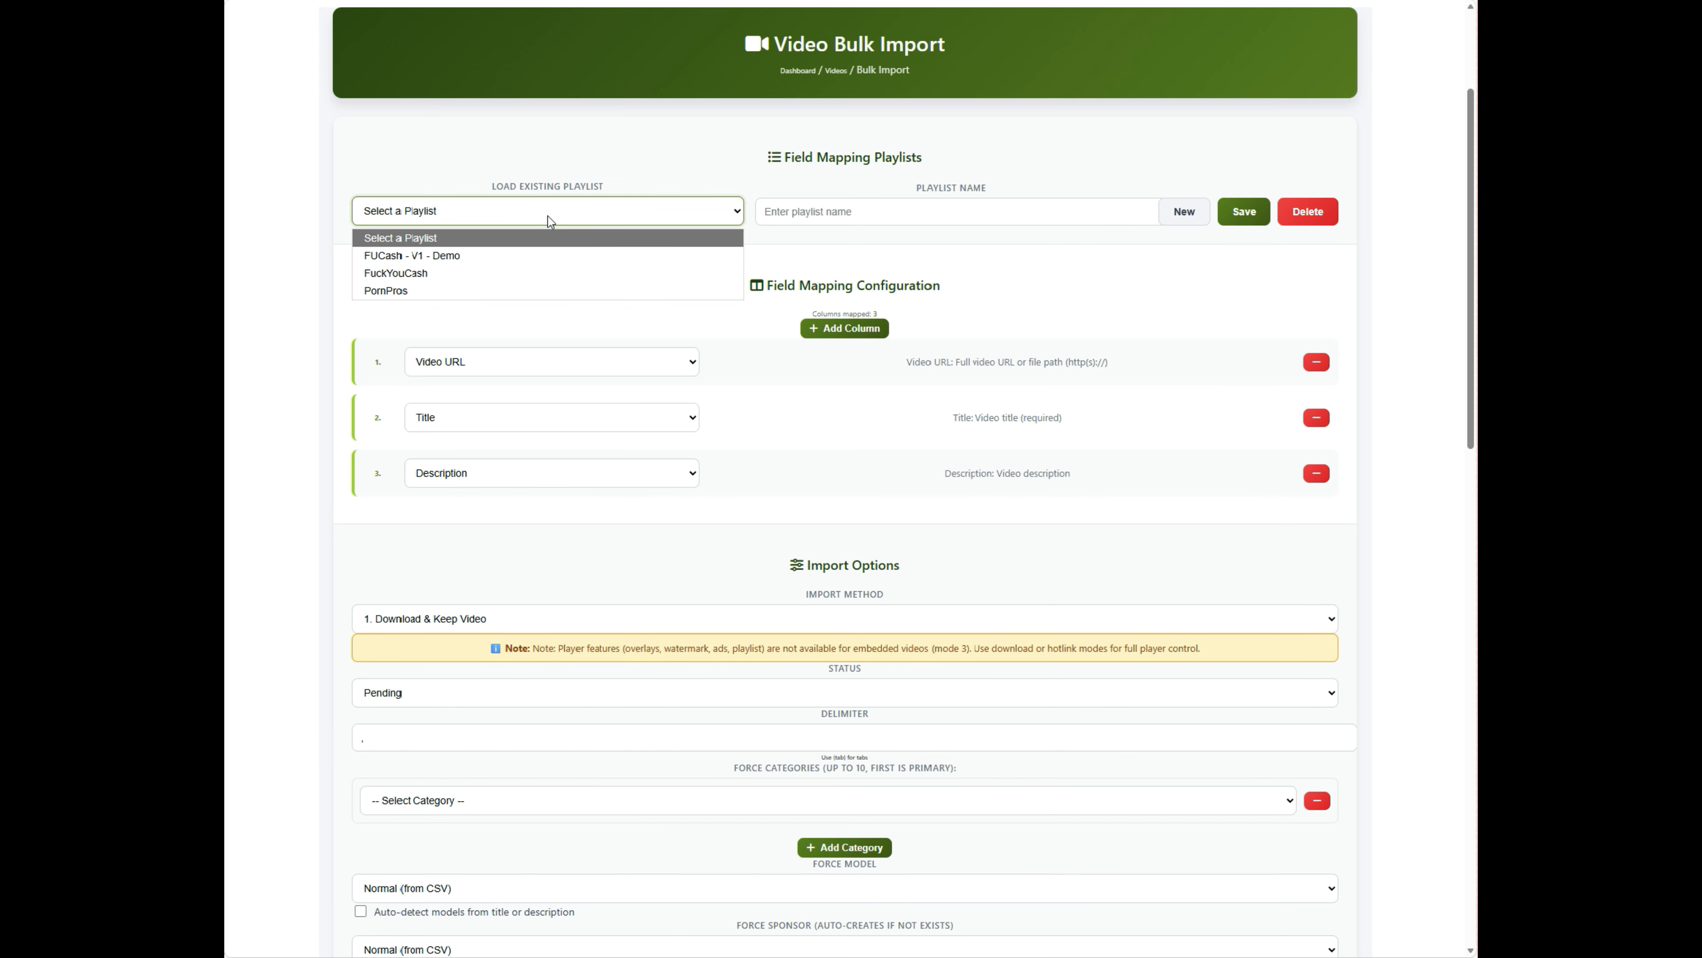
# - Load the FUCash - V1 - Demo playlist and review its eight mapped columns, Tags through Embedded Code
pyautogui.click(537, 256)
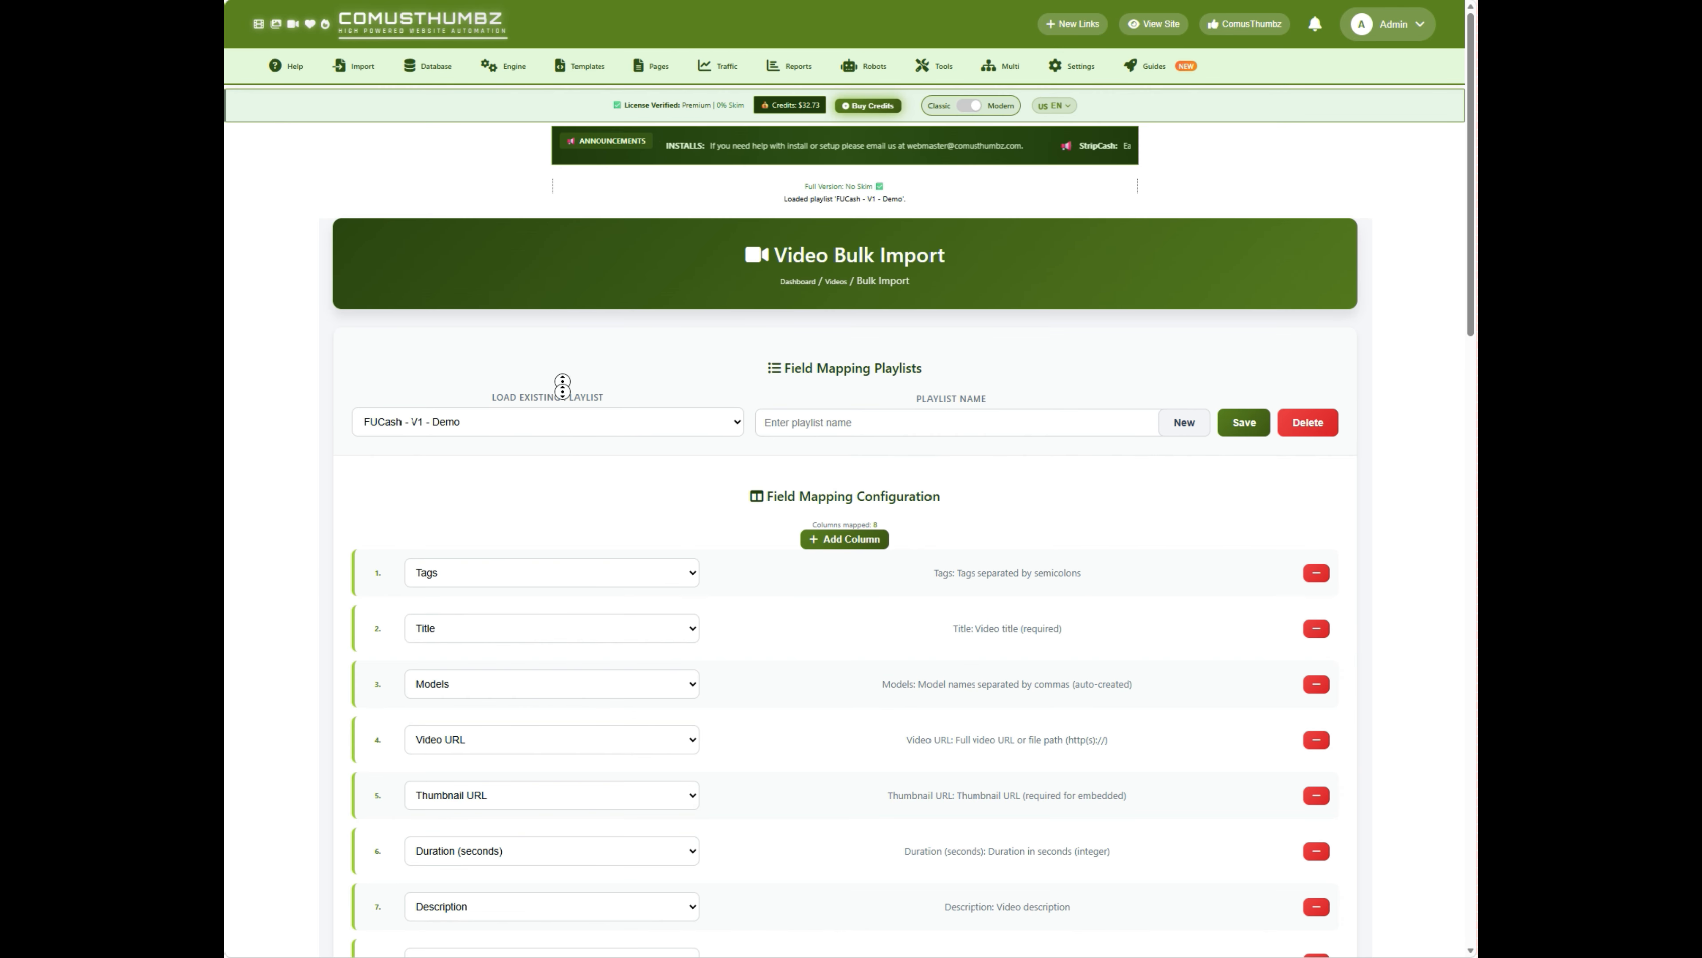
pyautogui.scroll(-4, 562, 384)
pyautogui.scroll(1, 562, 432)
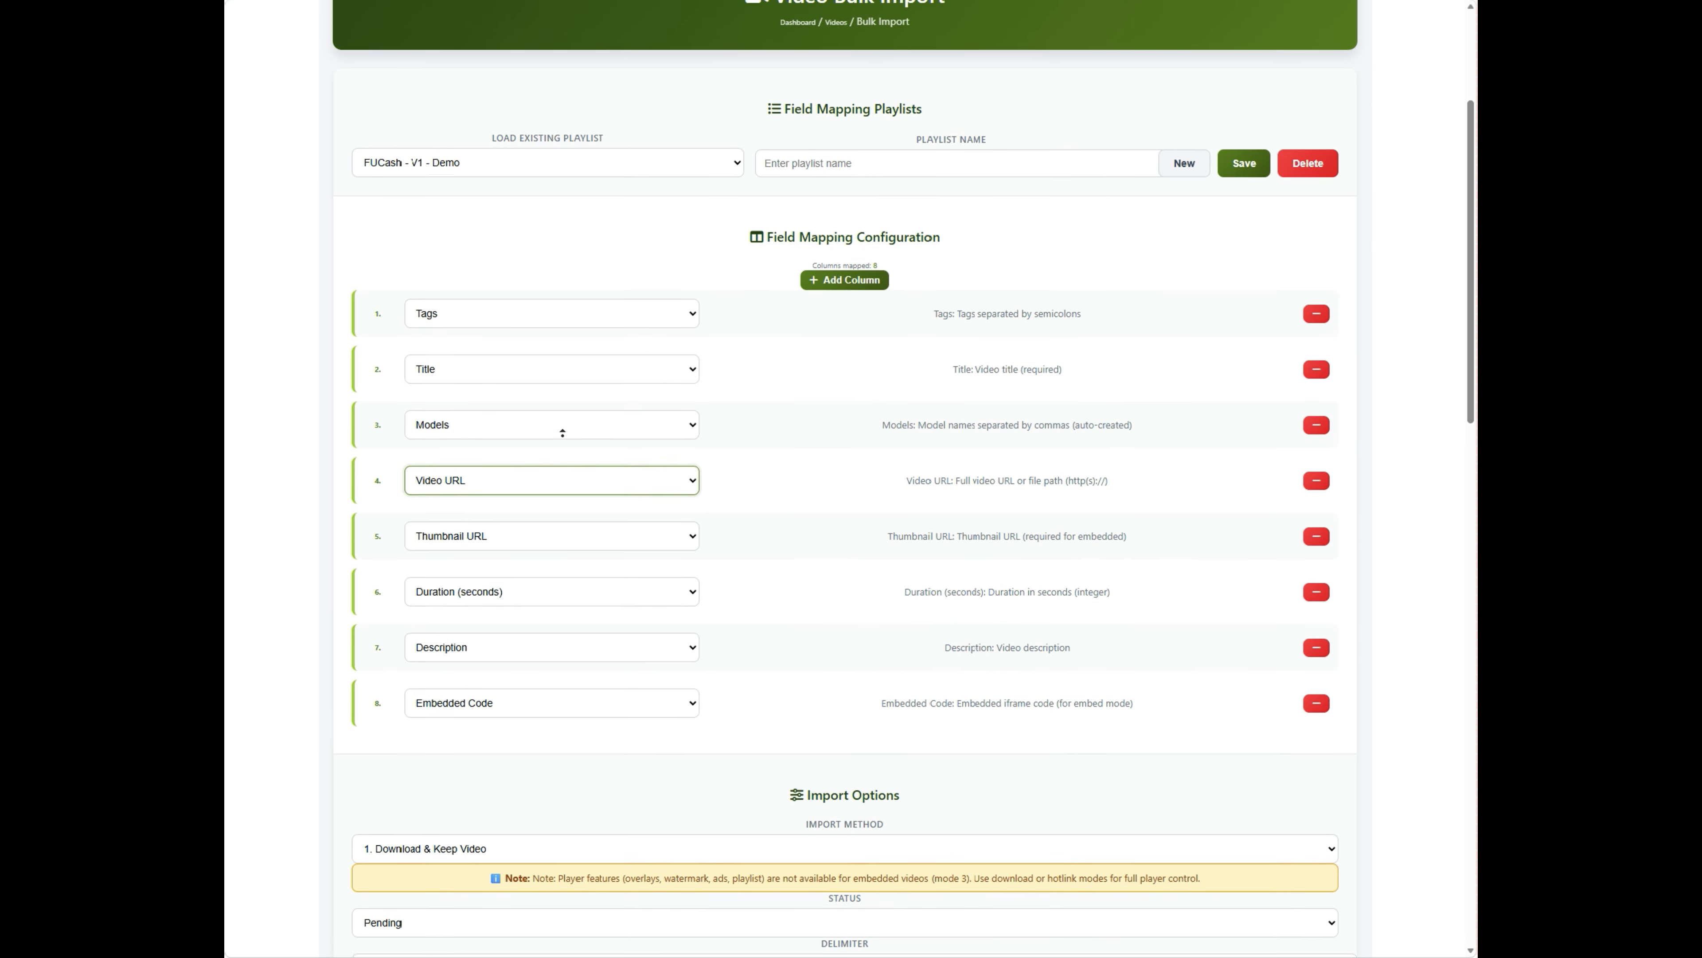
pyautogui.middleClick(562, 436)
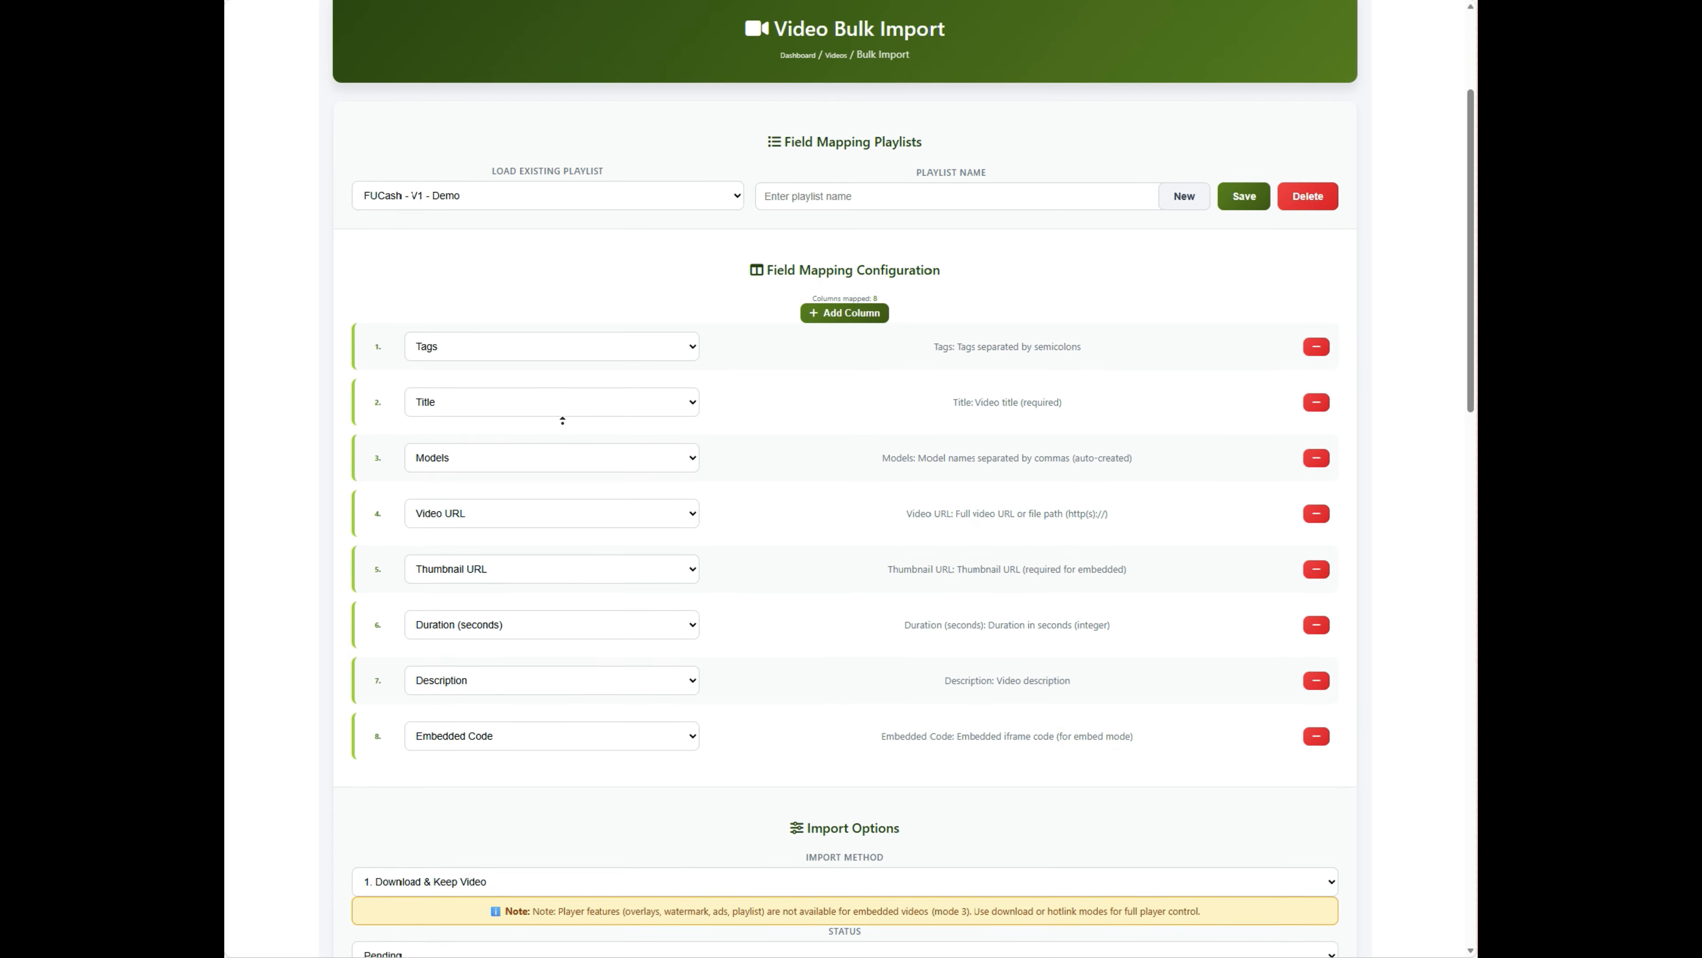
pyautogui.middleClick(562, 425)
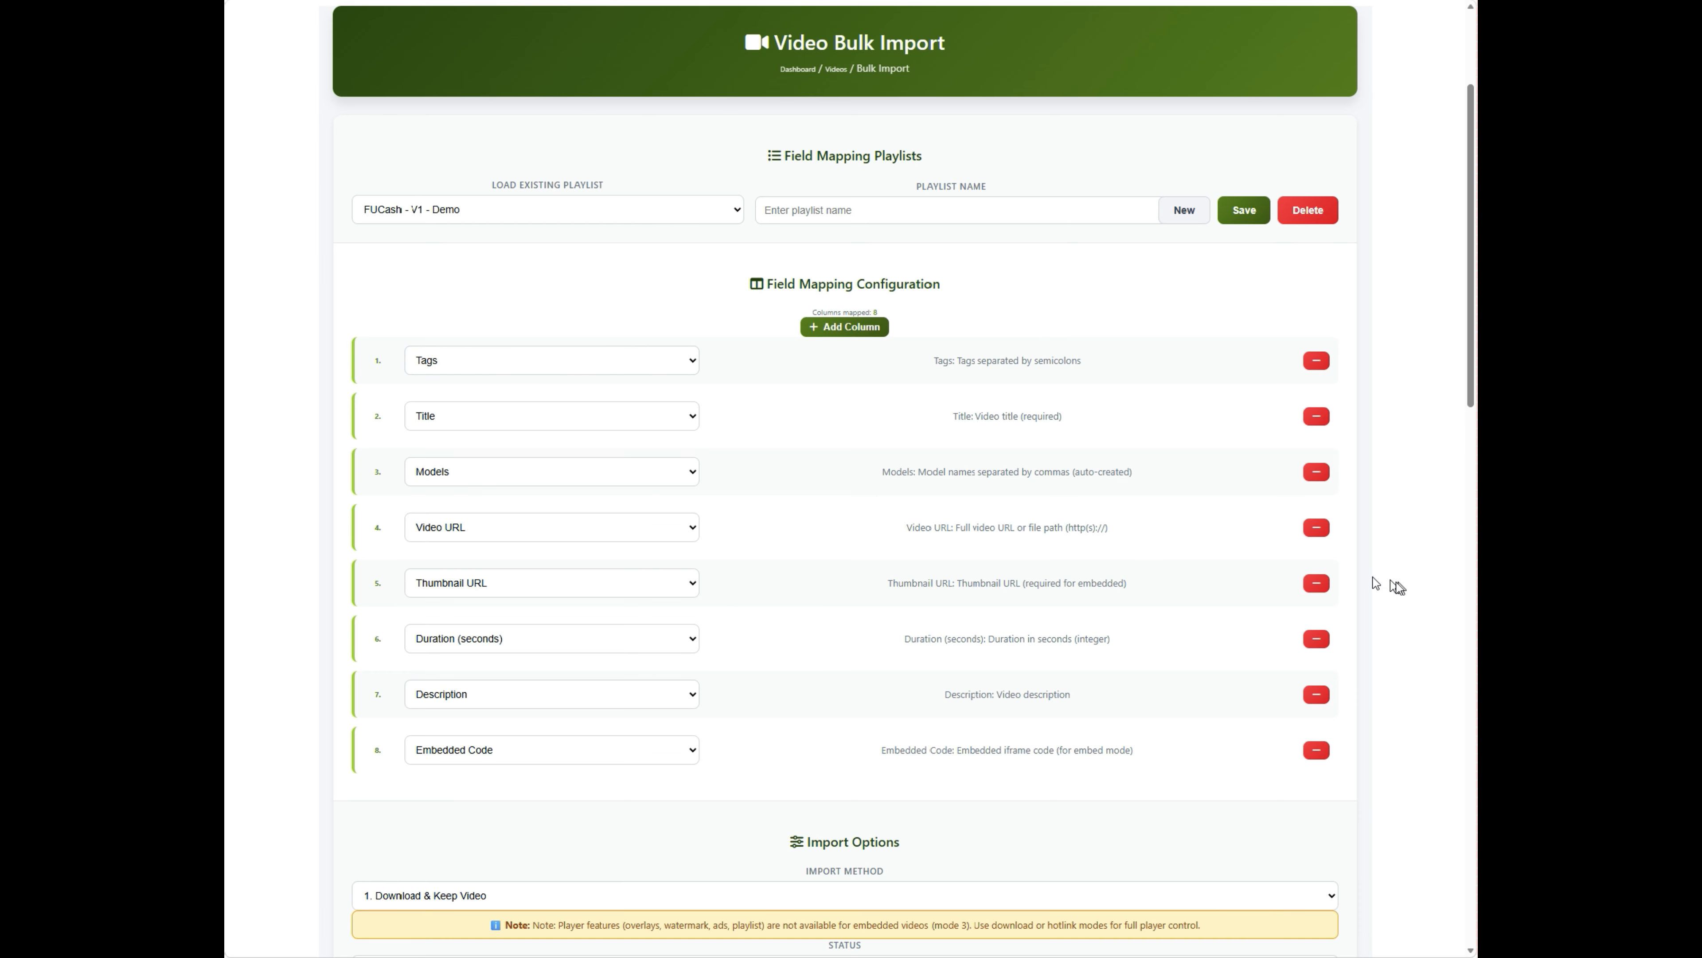
pyautogui.click(695, 363)
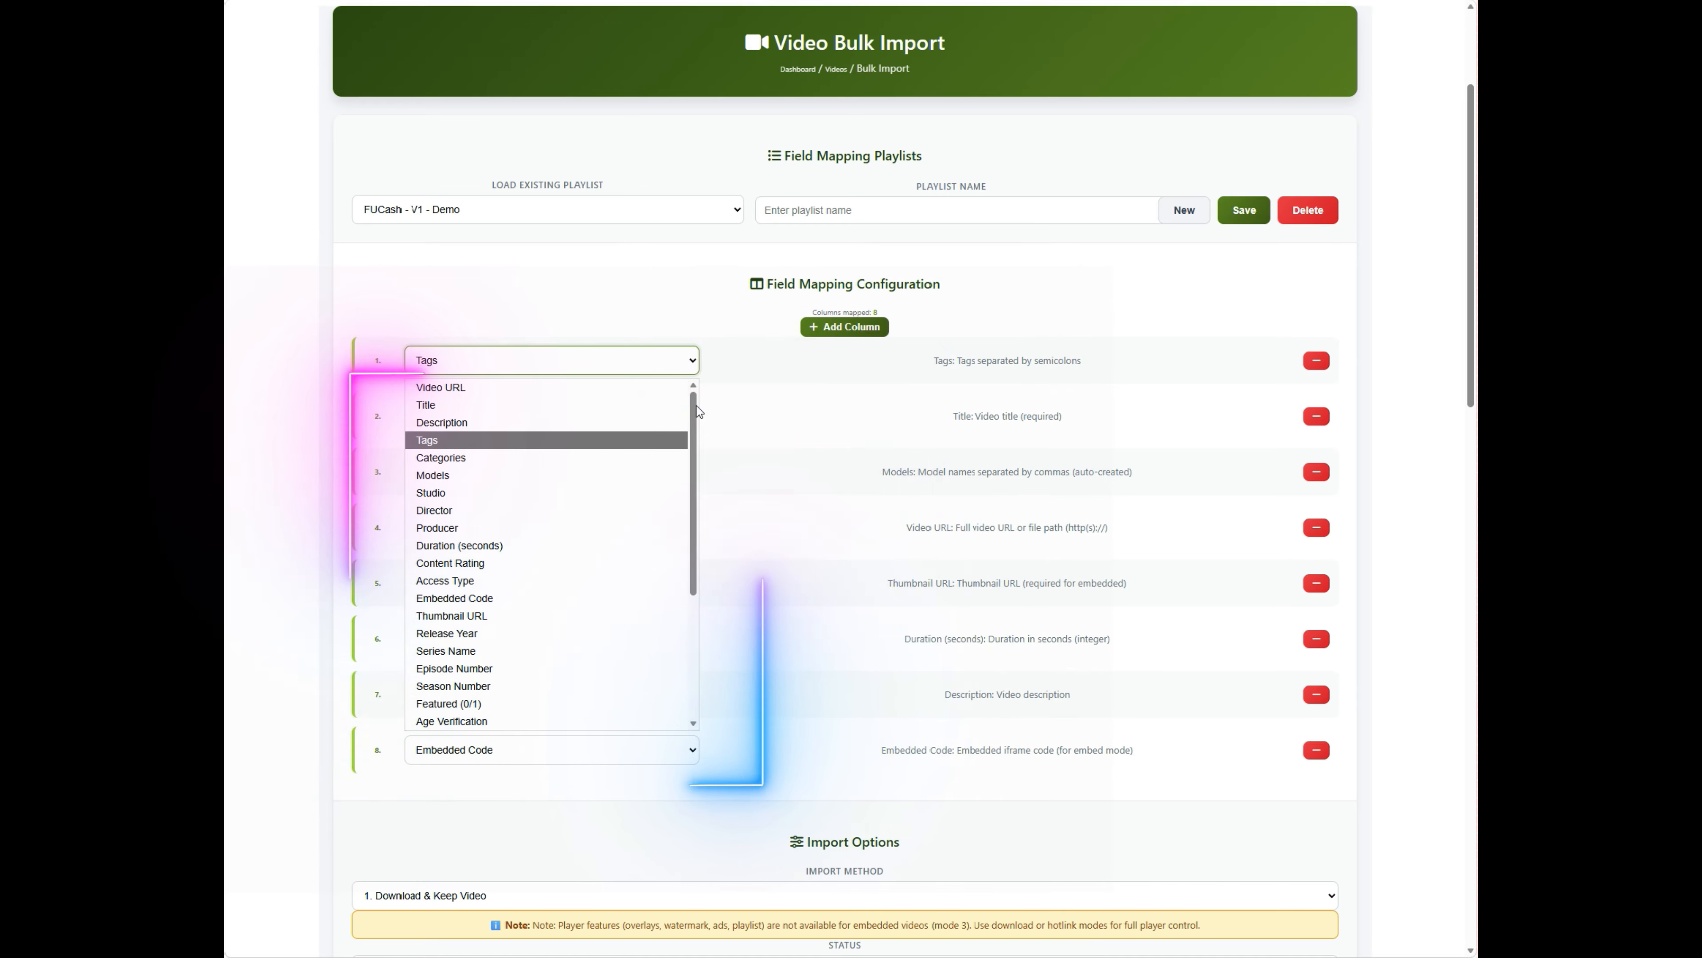
pyautogui.moveTo(697, 411); pyautogui.dragTo(716, 590)
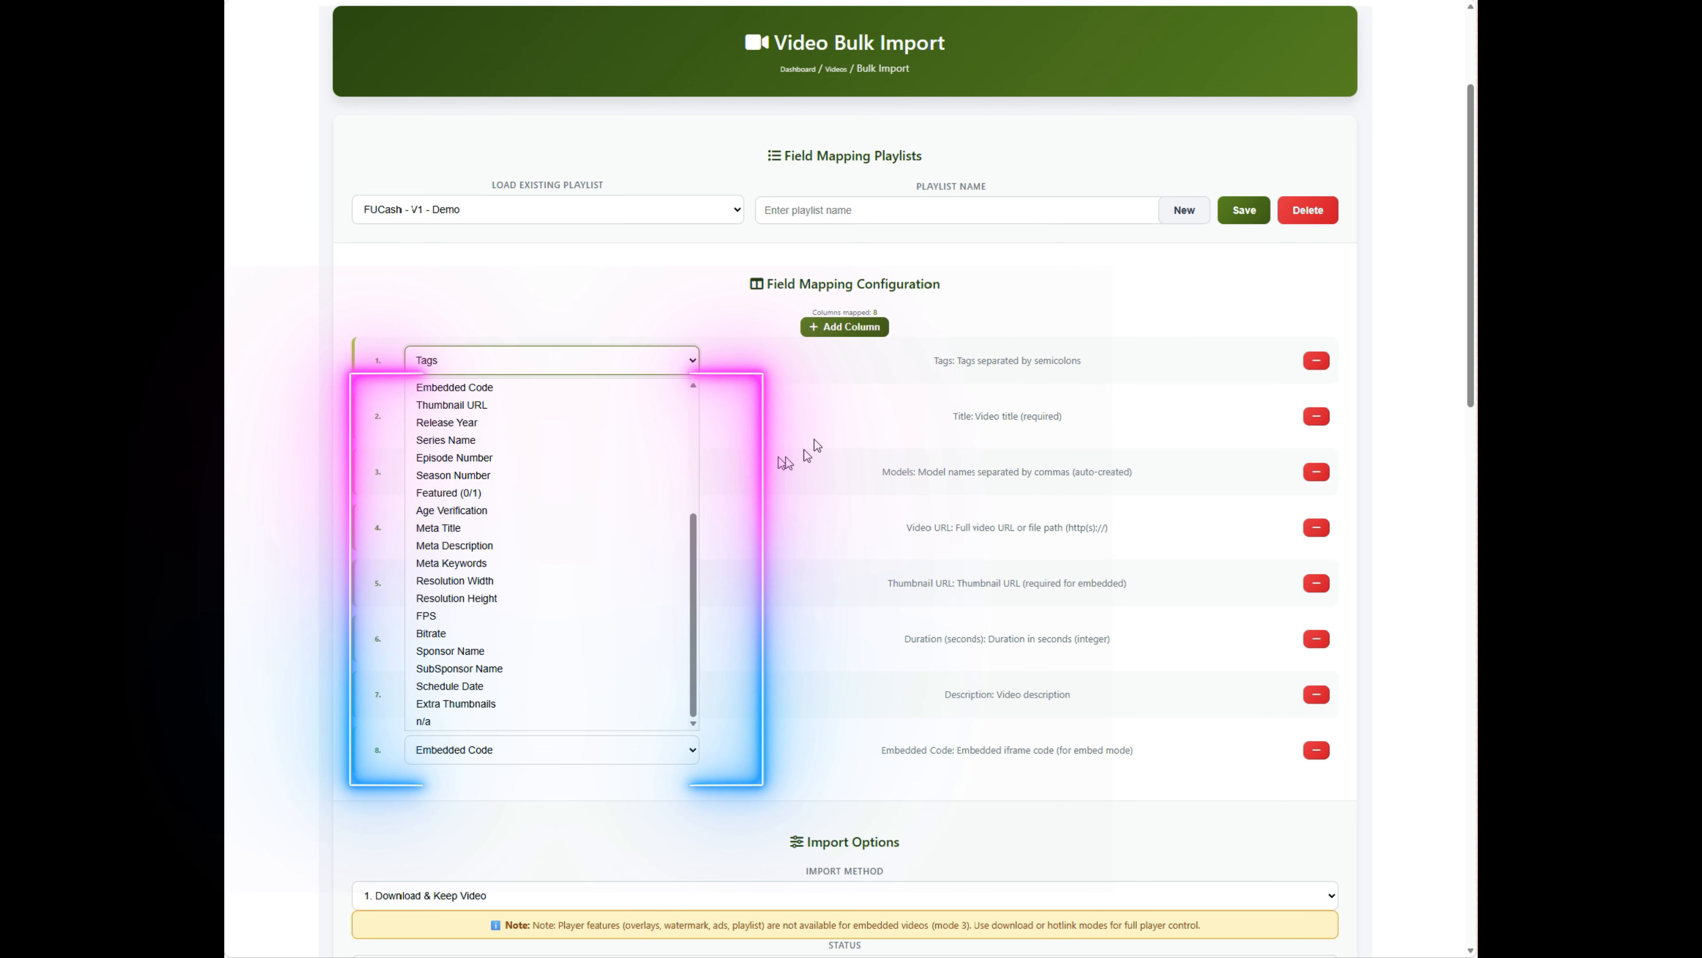
pyautogui.click(748, 365)
pyautogui.click(824, 329)
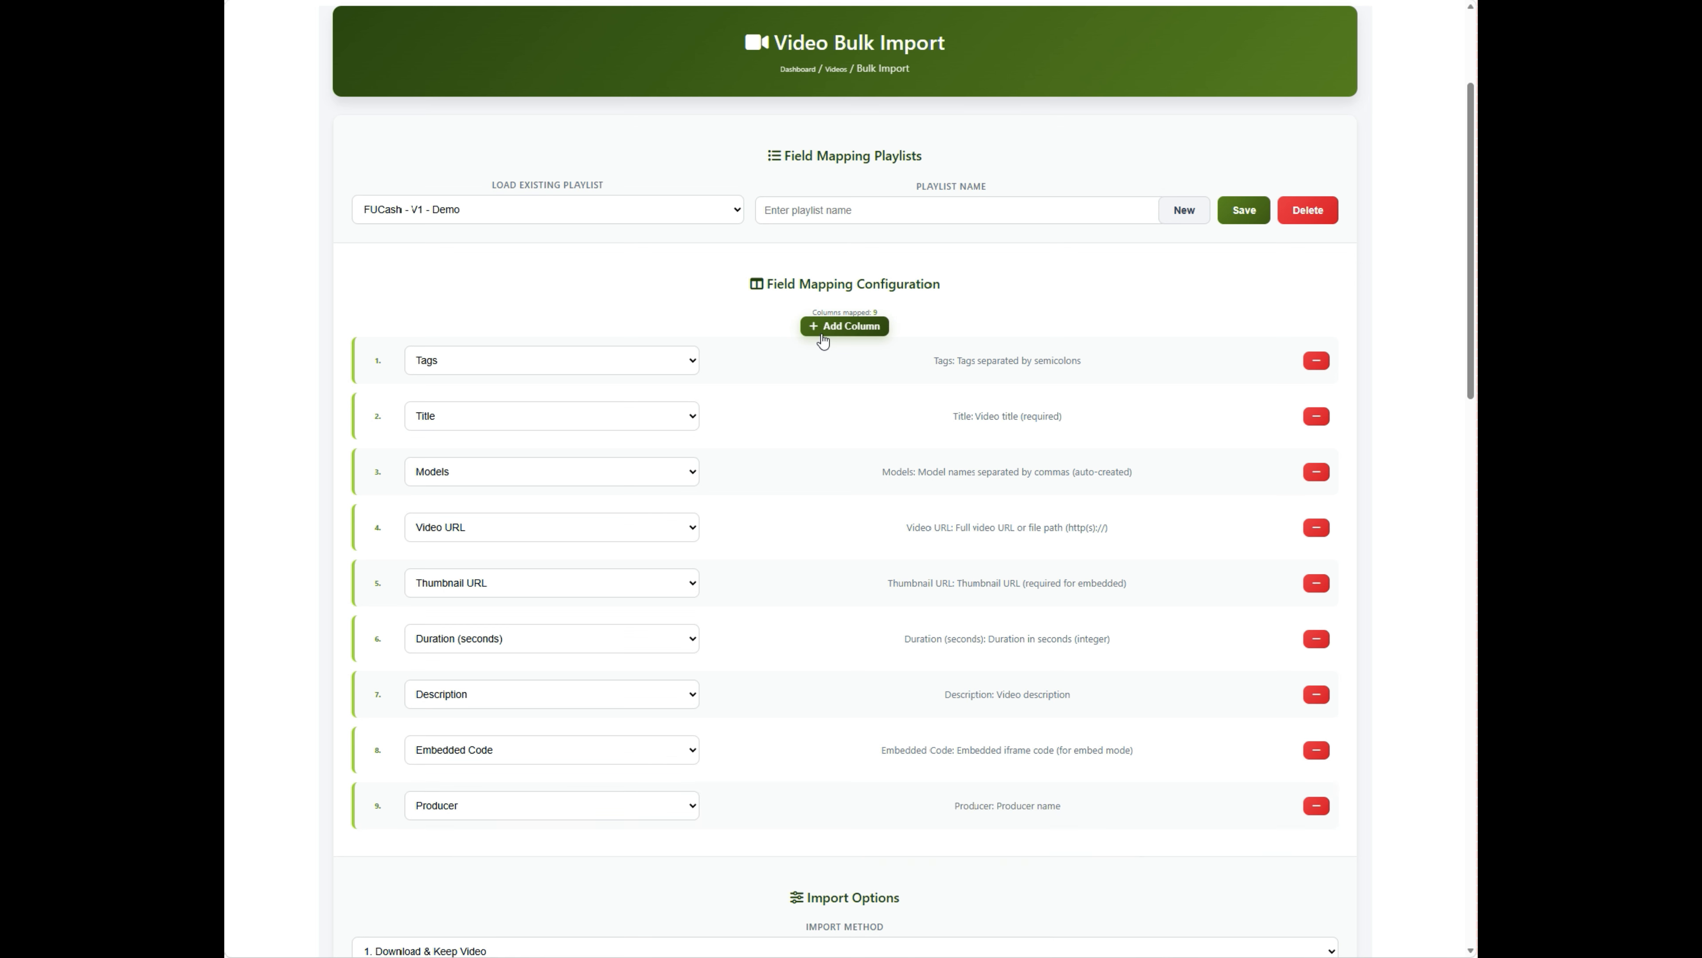
pyautogui.click(823, 328)
pyautogui.click(1315, 863)
pyautogui.click(1314, 807)
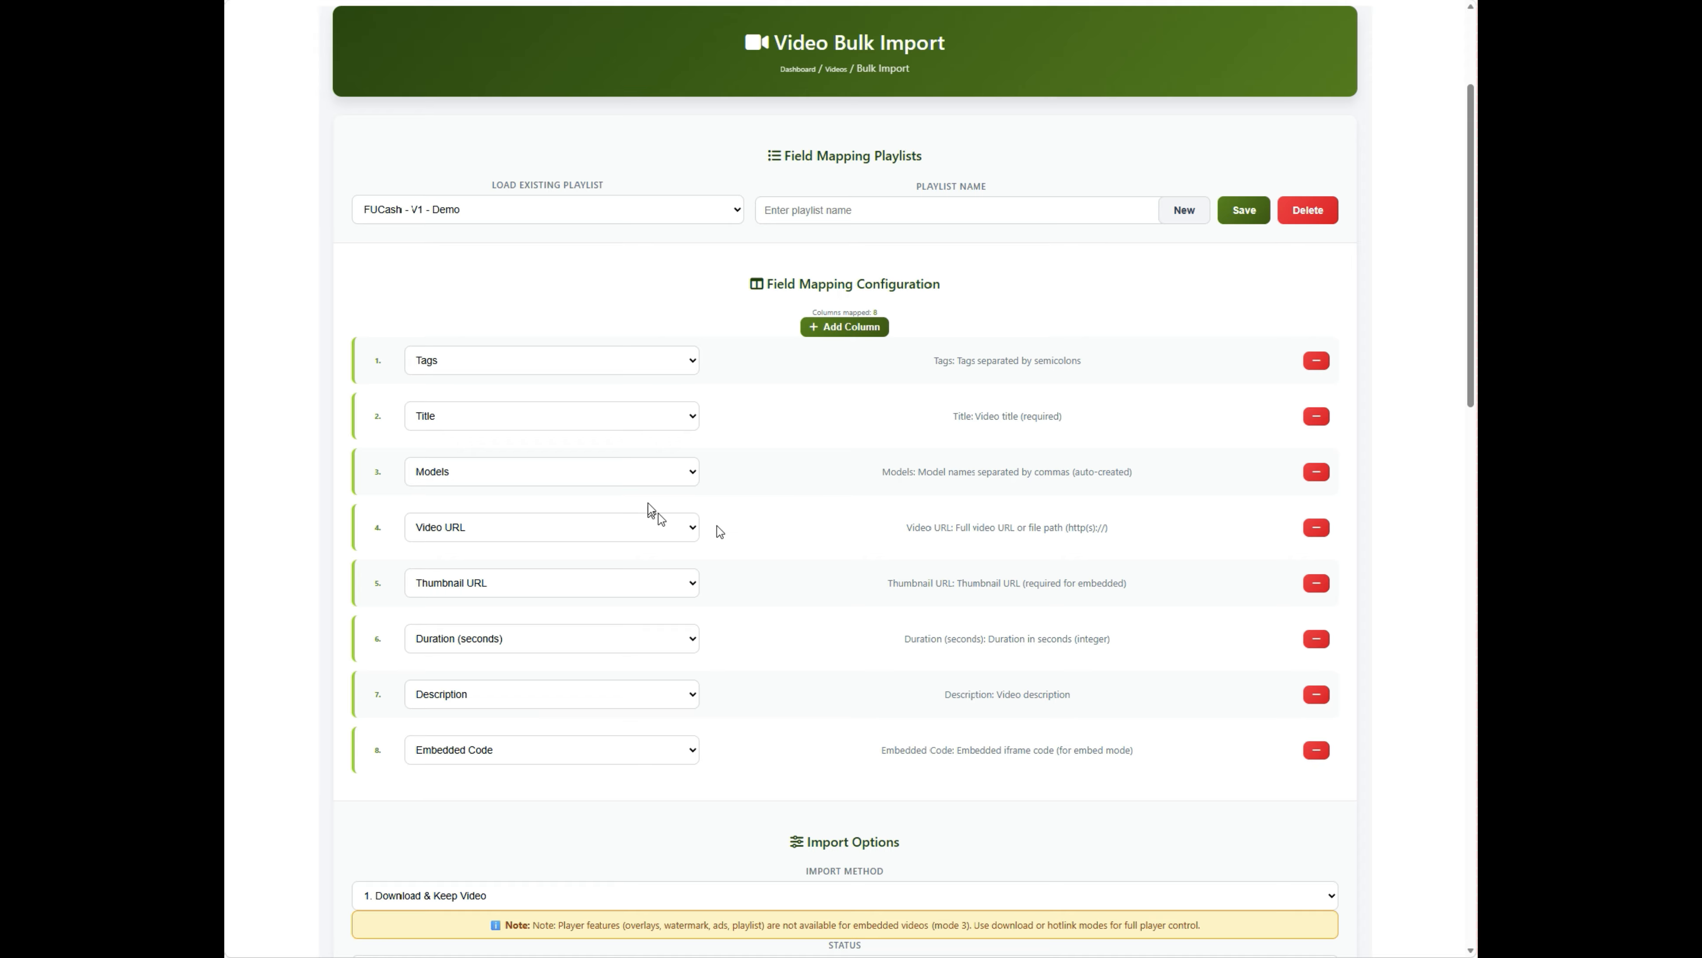
pyautogui.moveTo(829, 471); pyautogui.dragTo(1137, 495)
pyautogui.click(1136, 490)
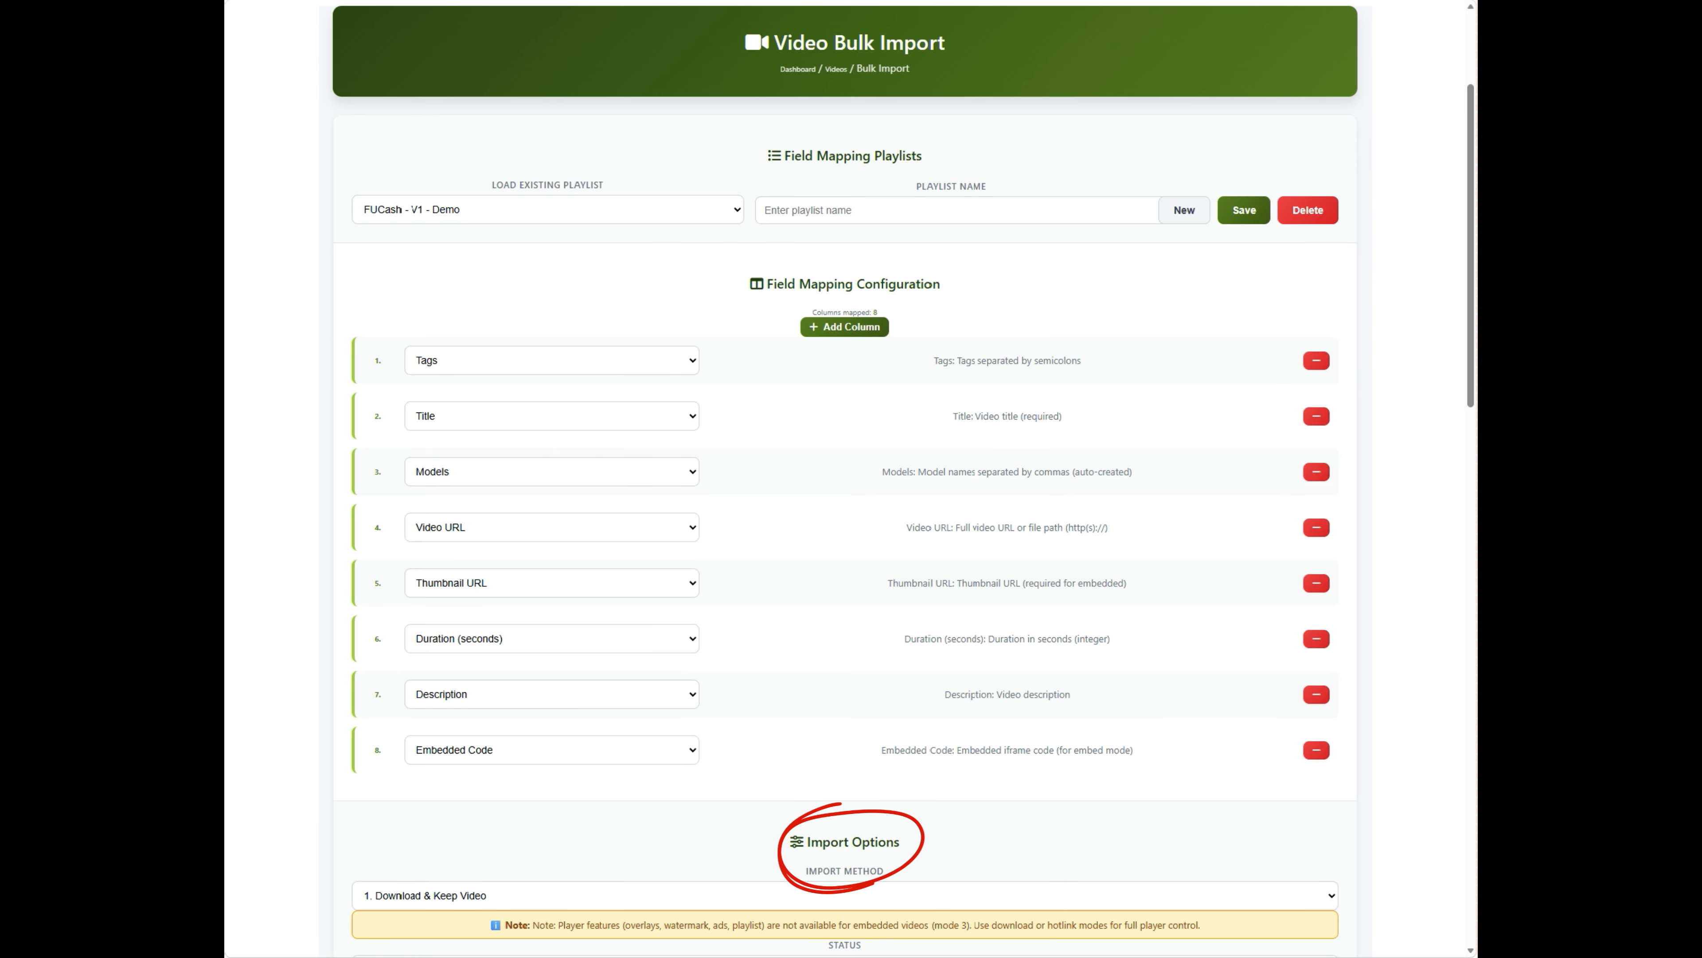
# - Show the Import Method choices: Download & Keep Video, Hotlink + Process, Embed (iframe code)
pyautogui.scroll(-10, 939, 637)
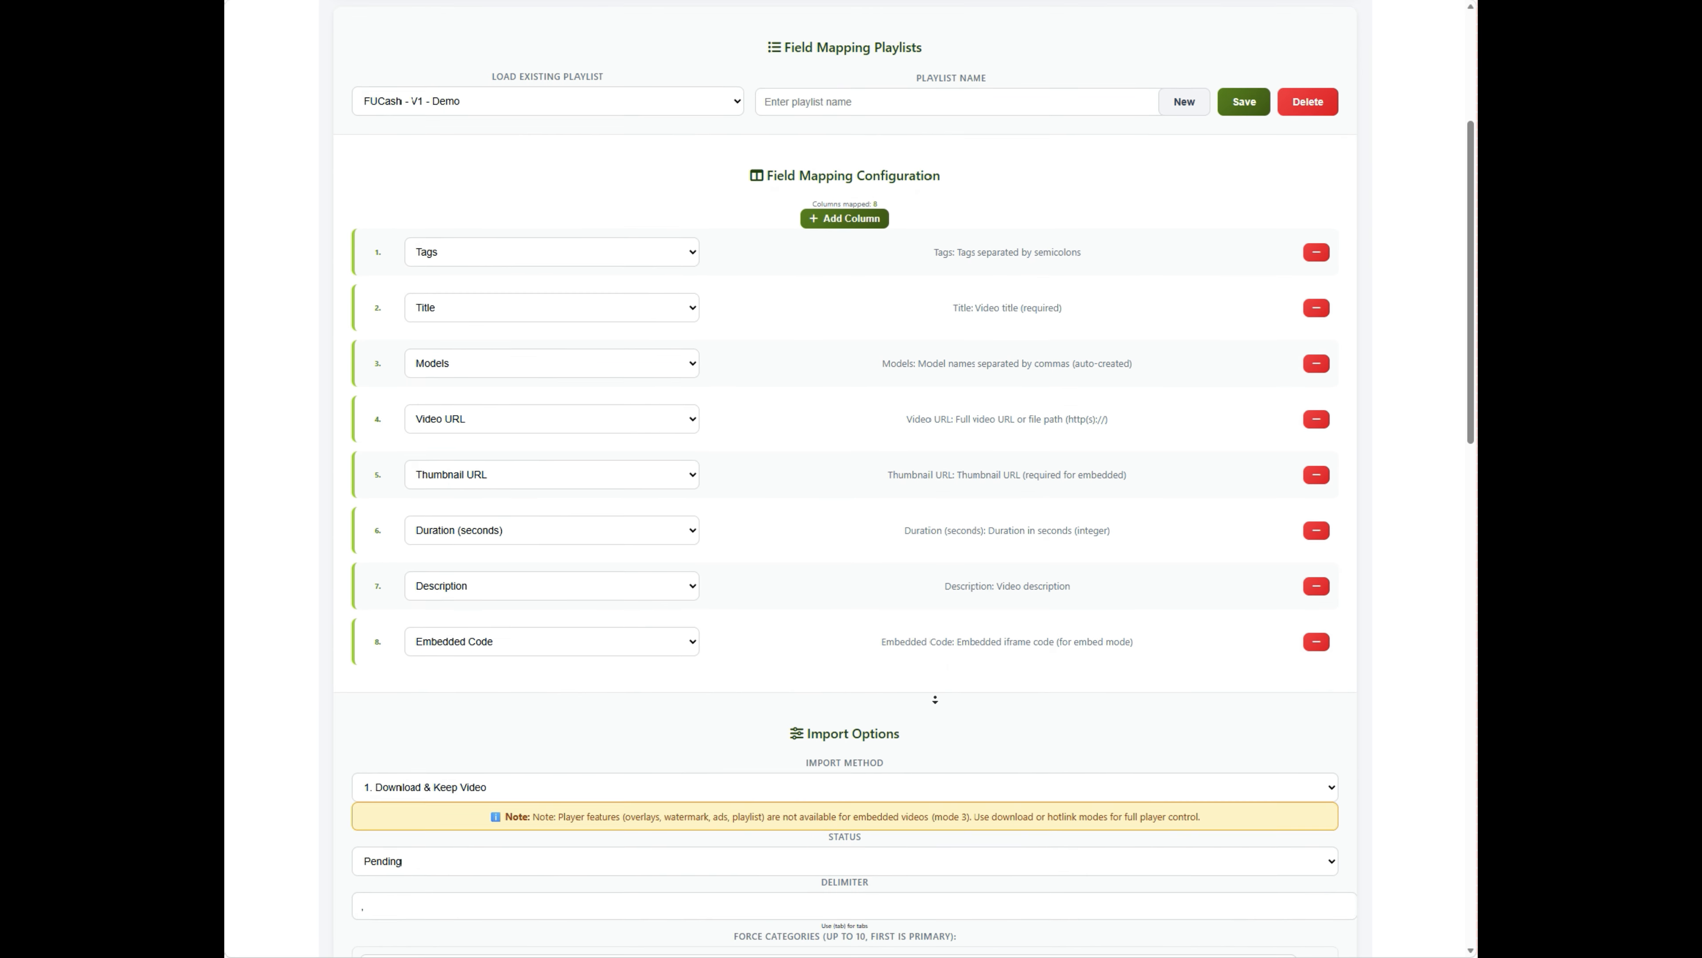
pyautogui.scroll(-1, 931, 704)
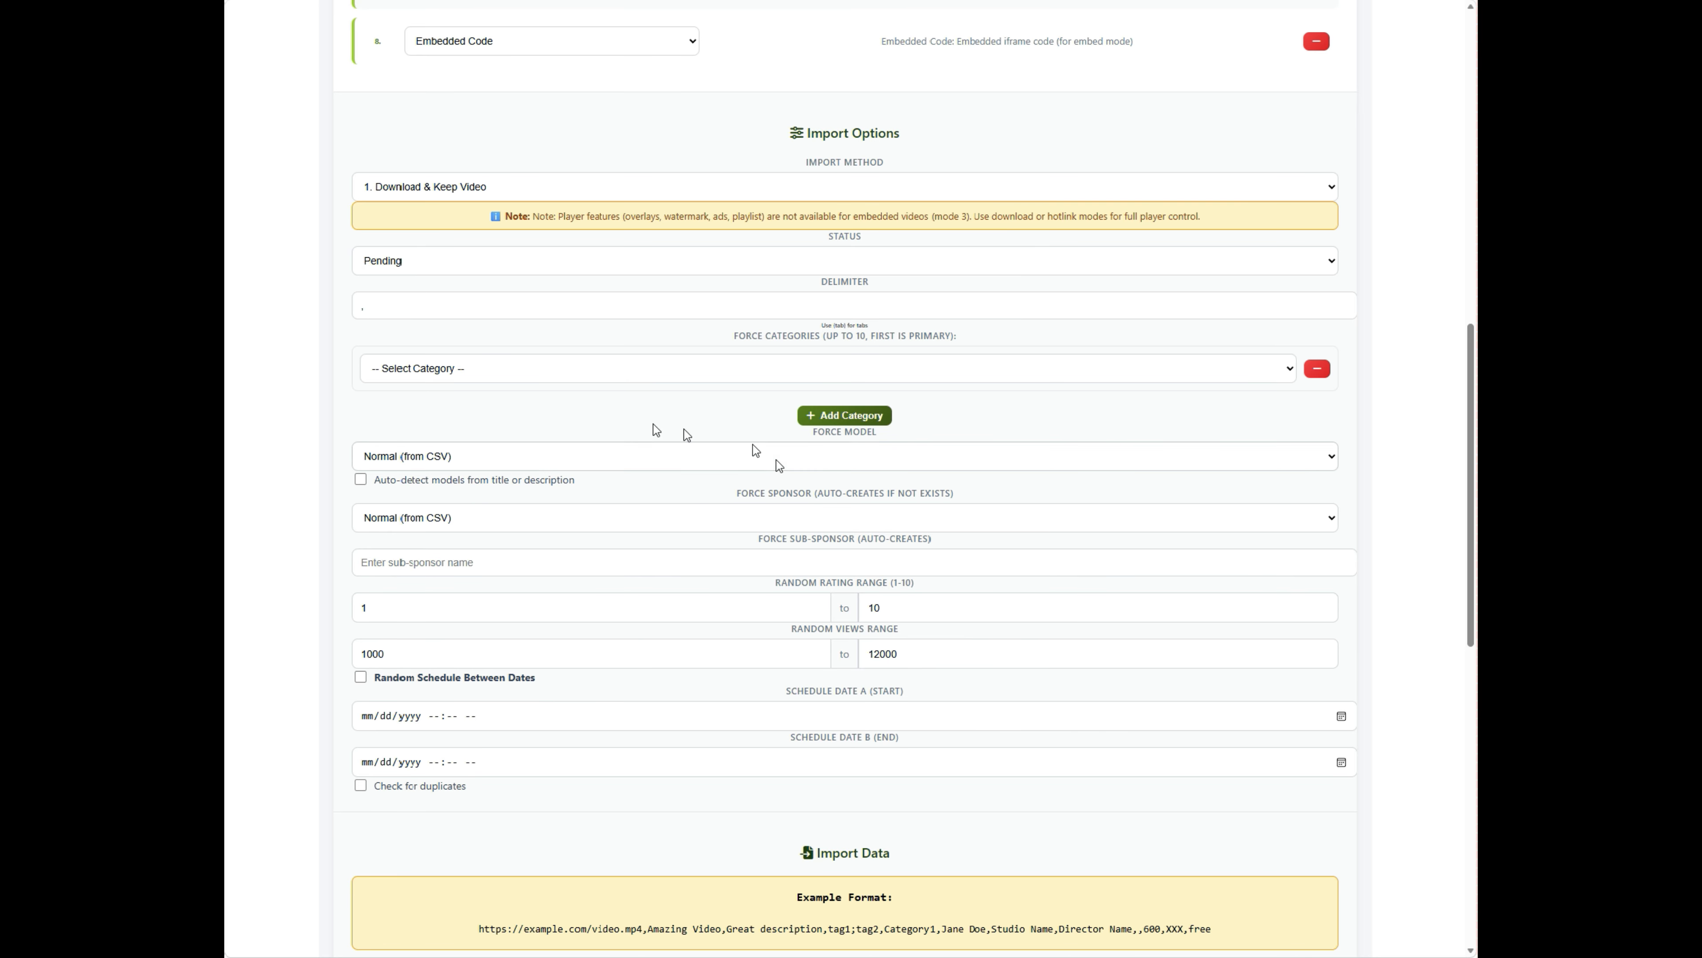
pyautogui.click(1005, 186)
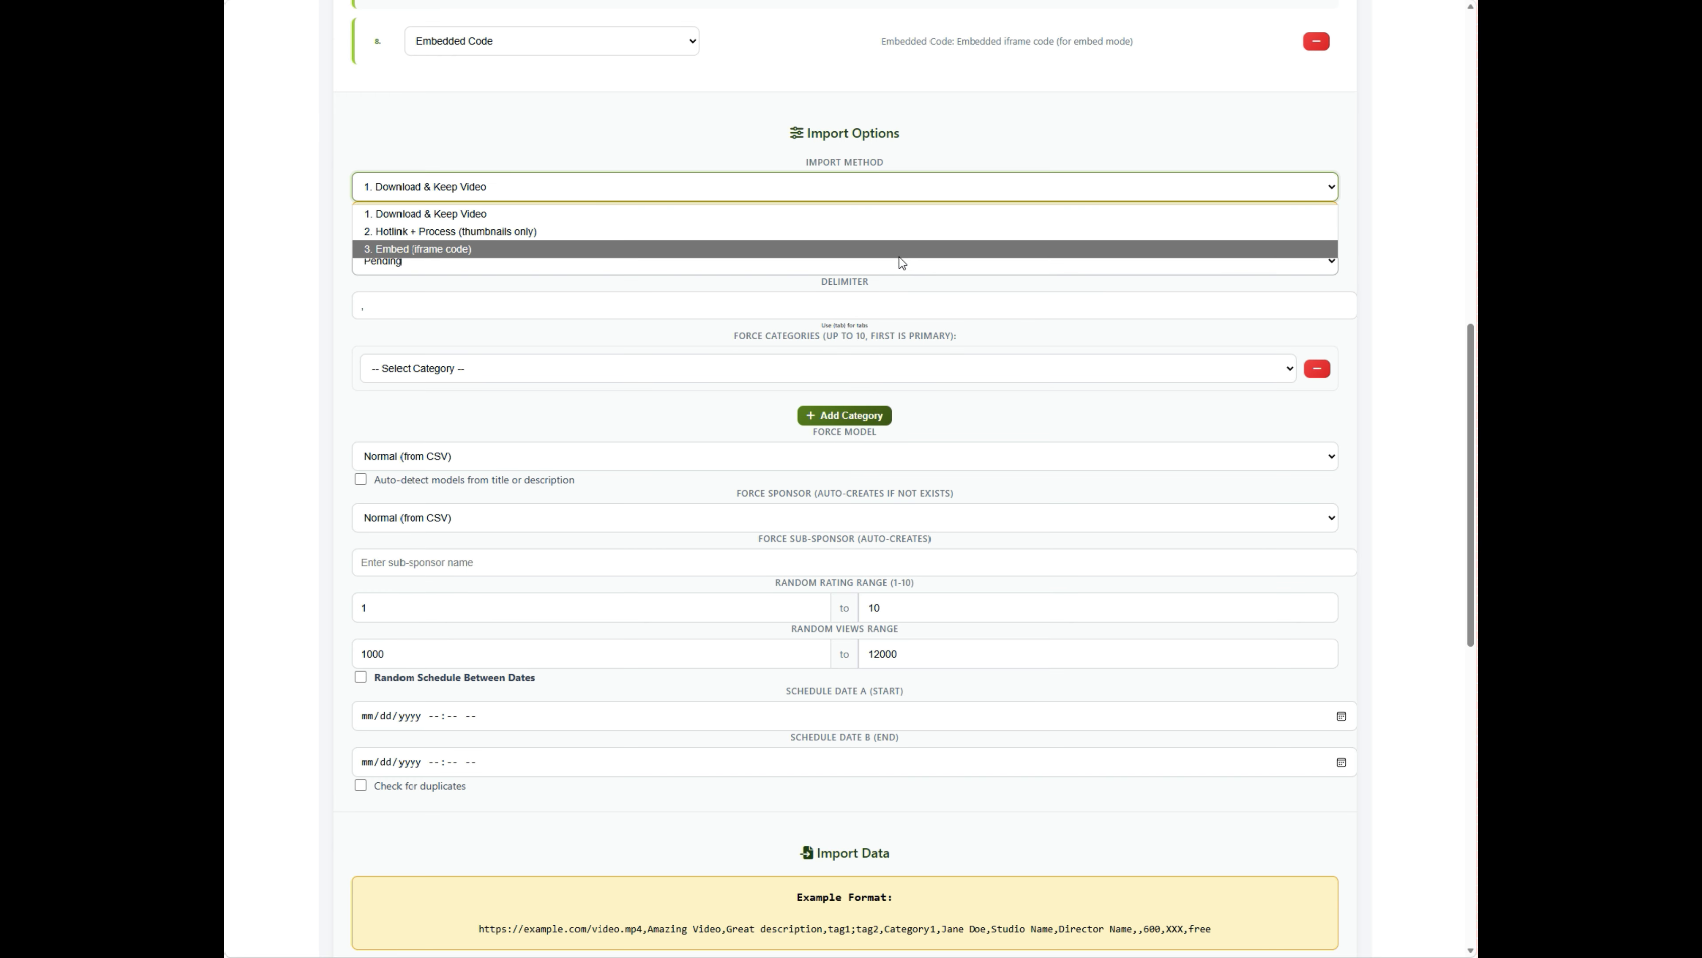
# - Switch the import method to 3. Embed (iframe code), leaving the status at Pending
pyautogui.click(899, 250)
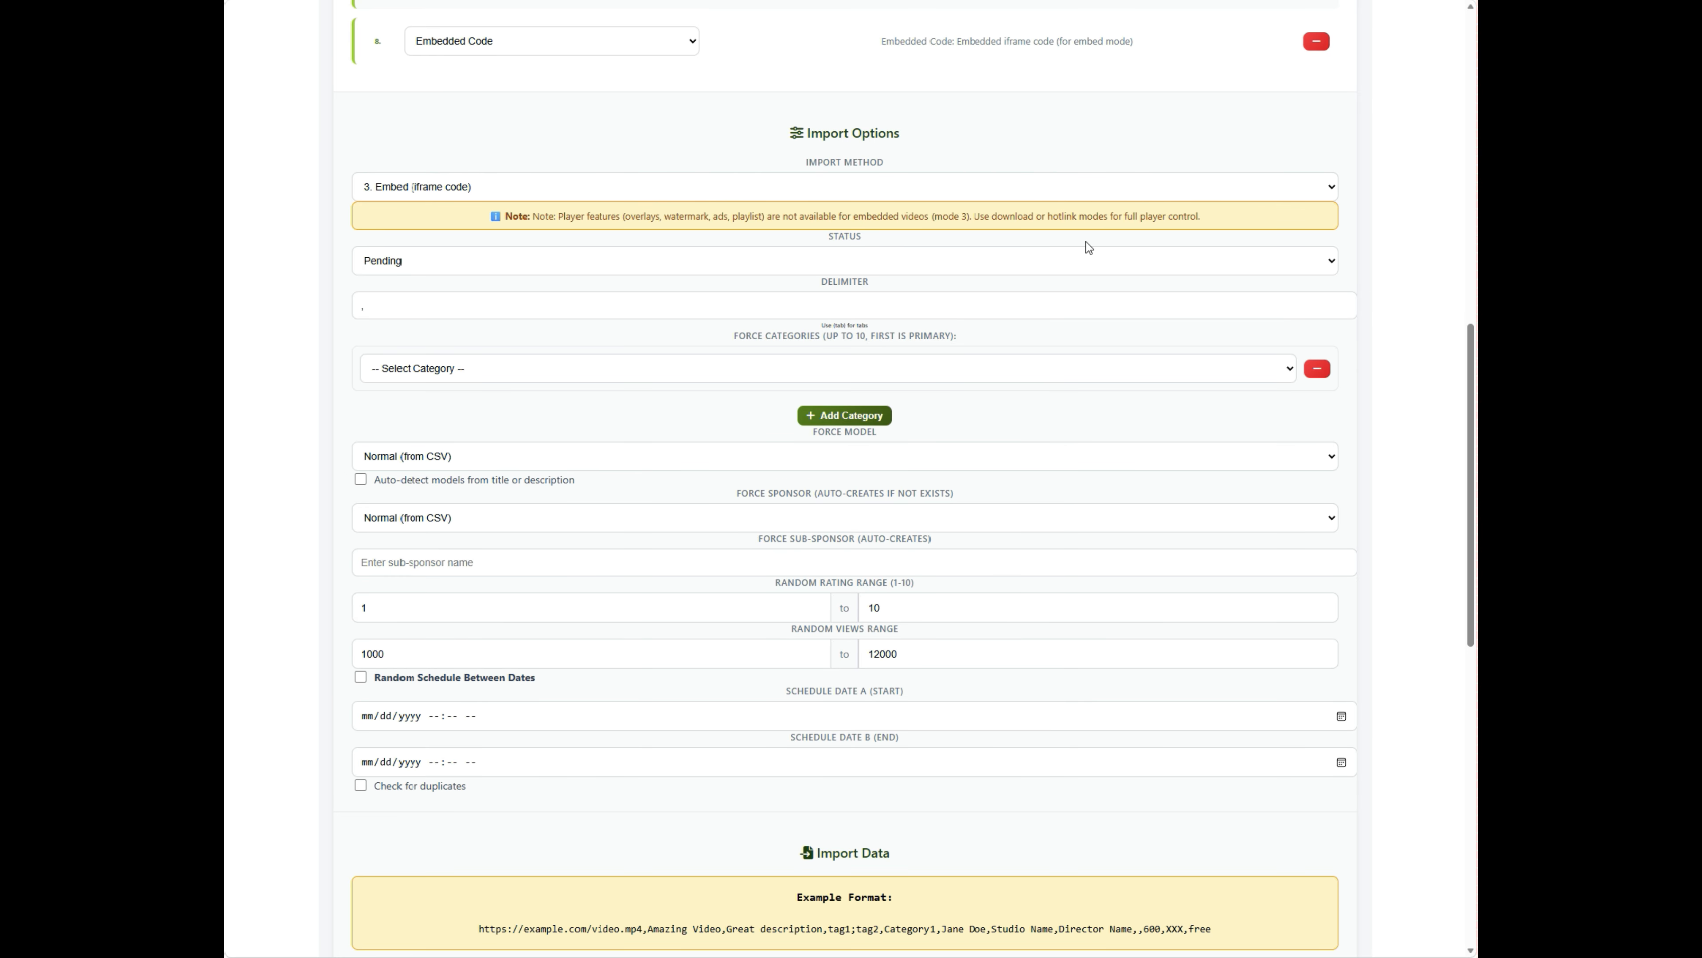
pyautogui.click(980, 272)
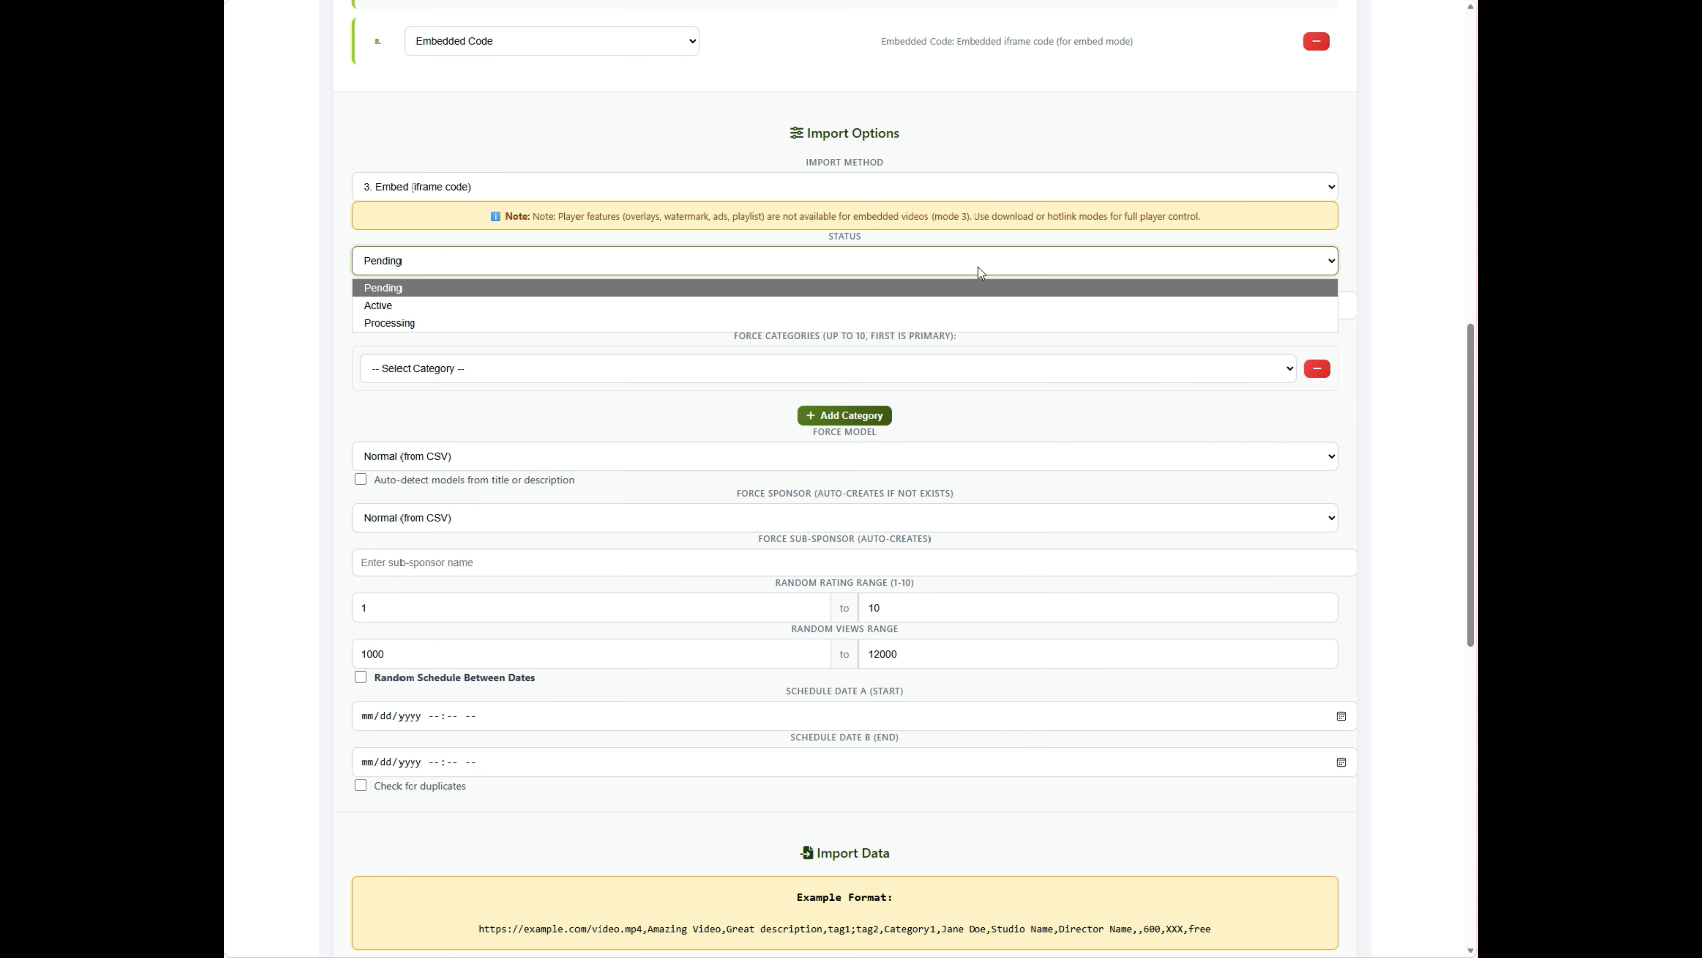
pyautogui.click(978, 271)
pyautogui.click(976, 299)
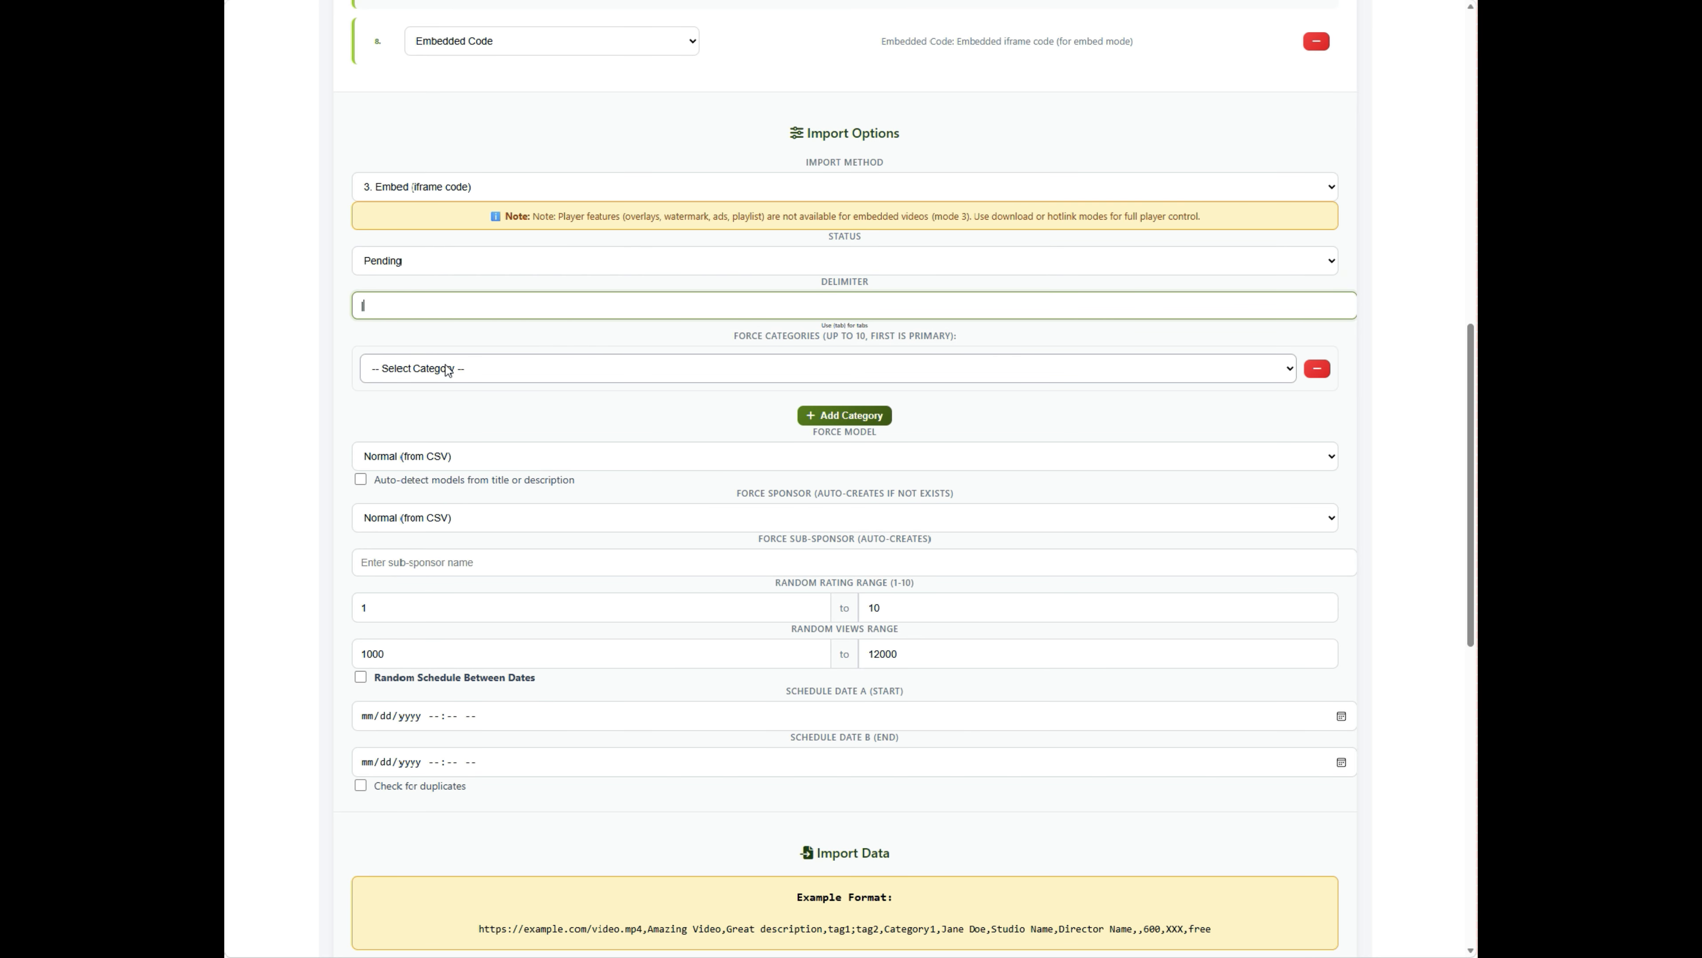
# - Make HD Porn the single forced category, removing the extra empty category row
pyautogui.click(481, 371)
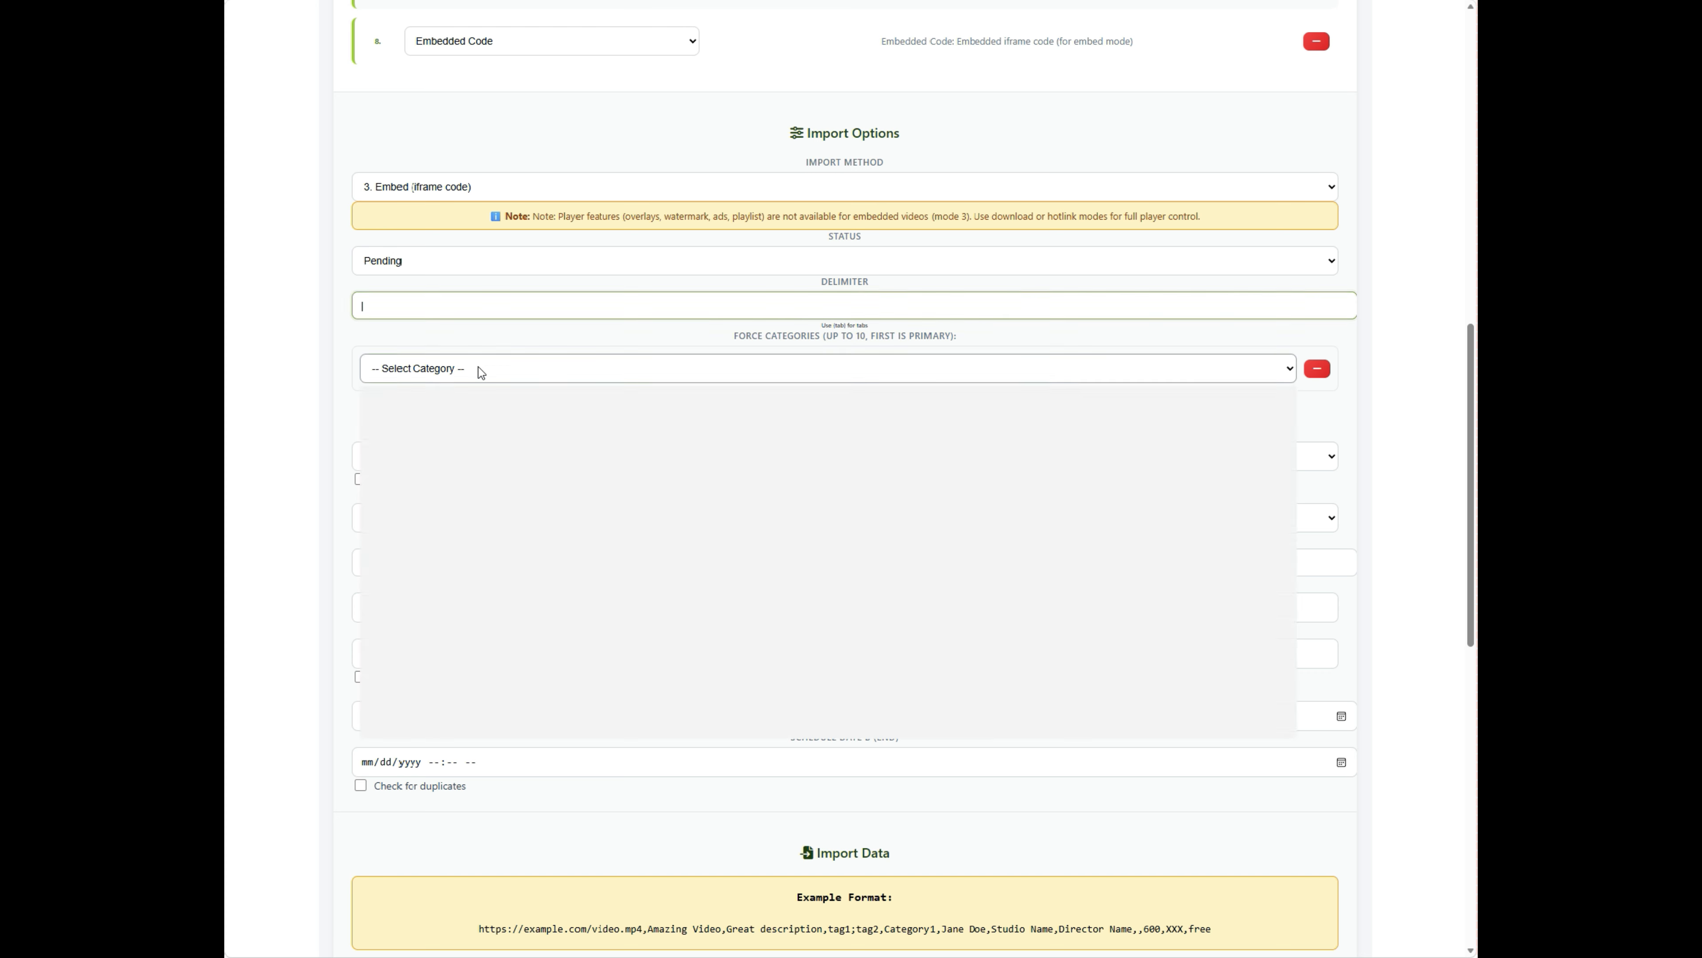
pyautogui.click(482, 370)
pyautogui.click(489, 333)
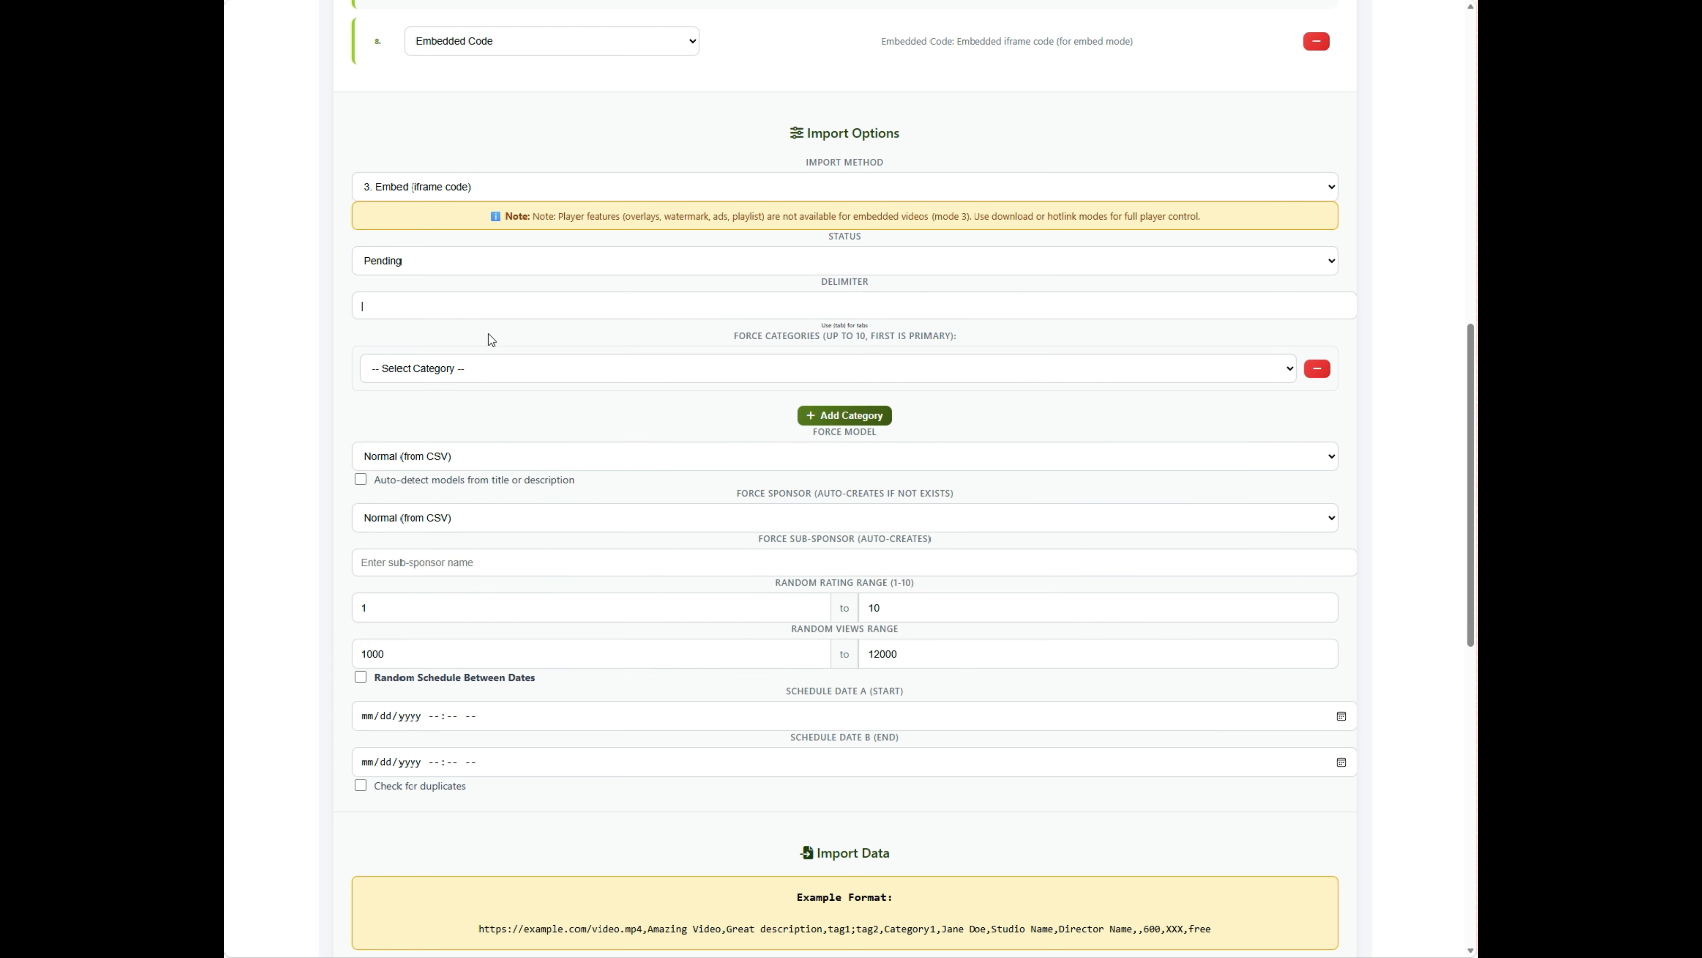
pyautogui.click(550, 373)
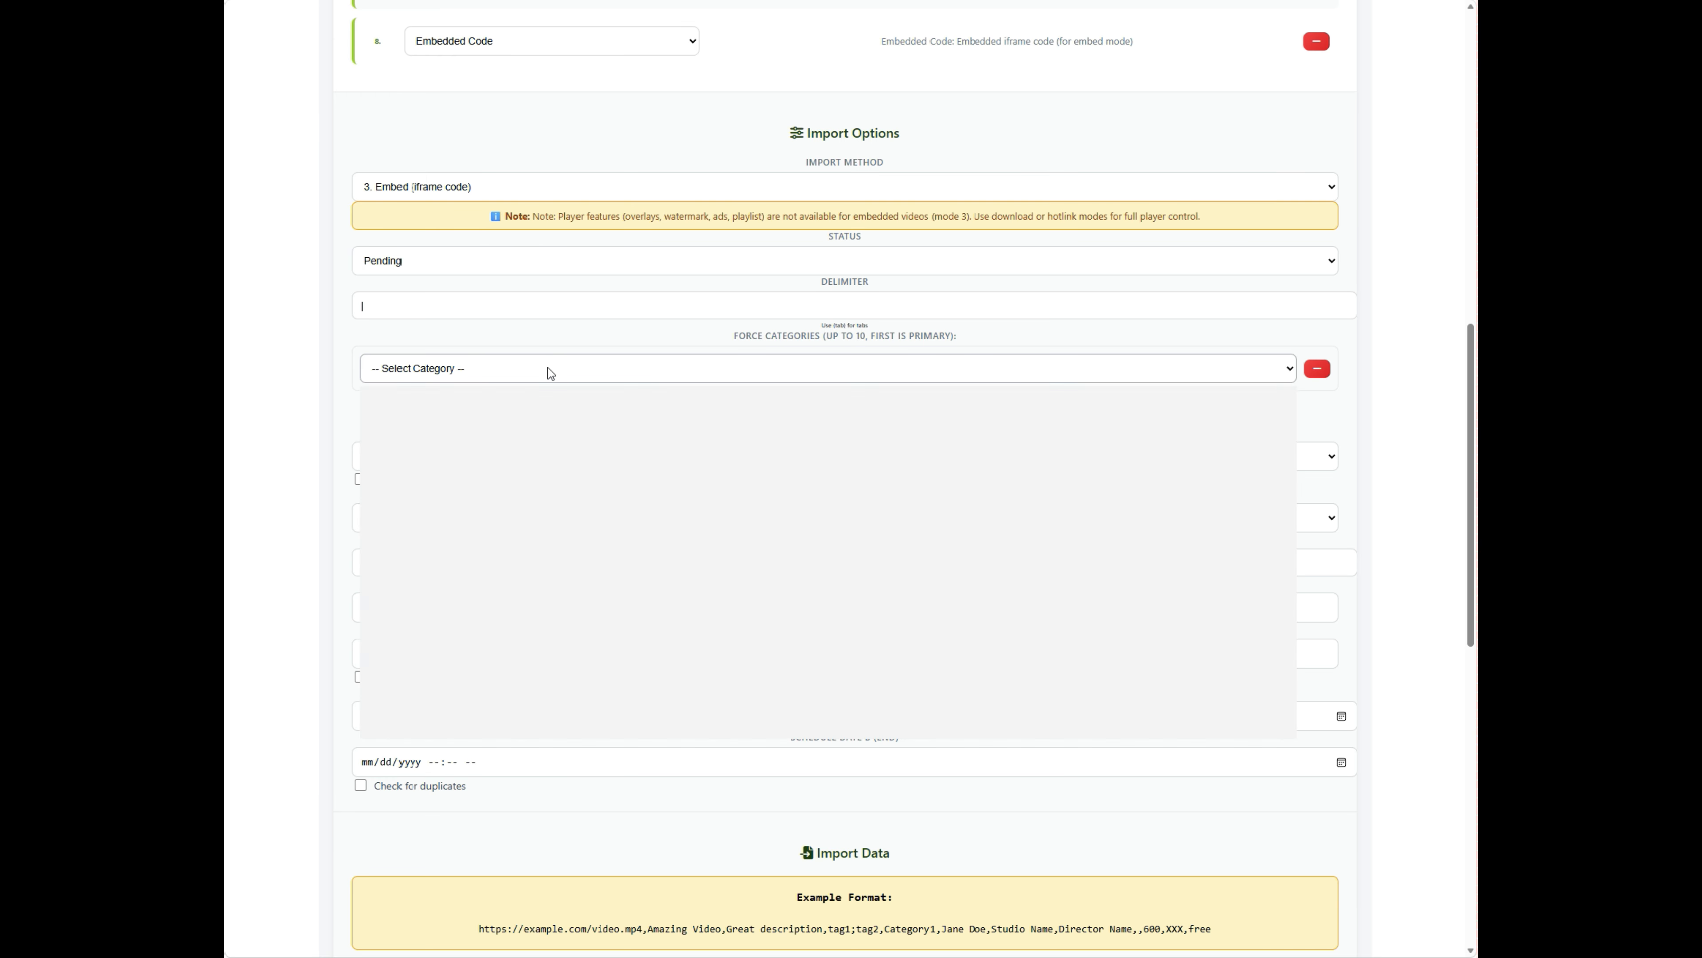
pyautogui.scroll(-5, 543, 525)
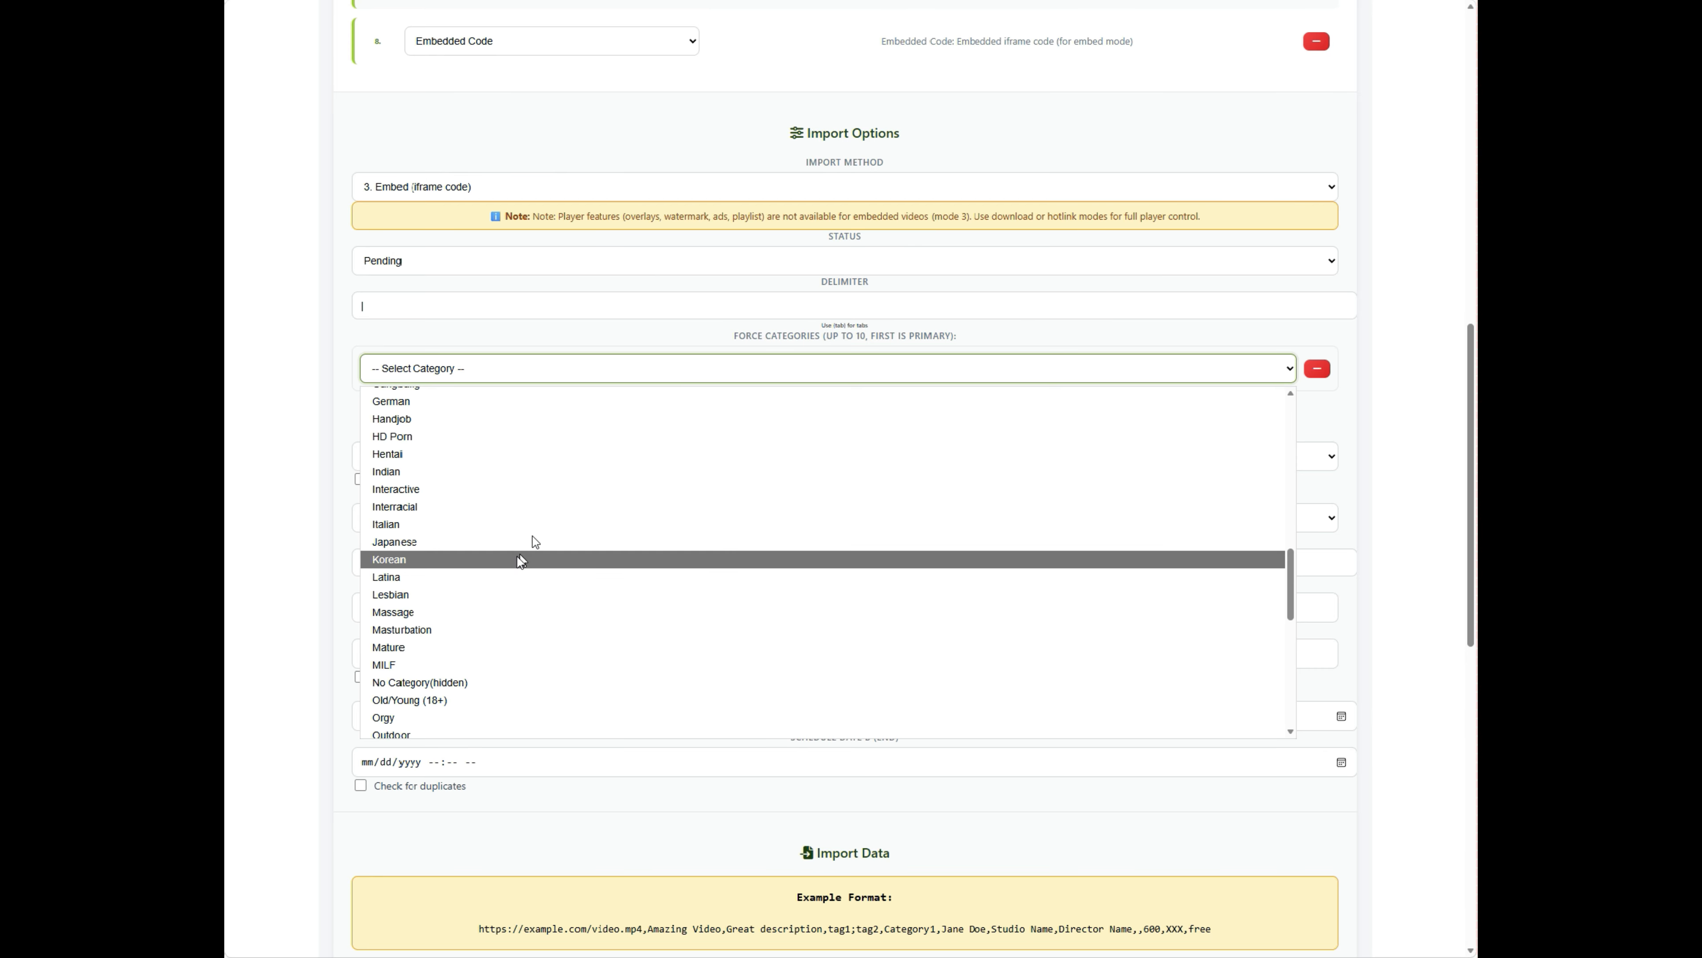
pyautogui.scroll(-5, 515, 566)
pyautogui.scroll(4, 514, 566)
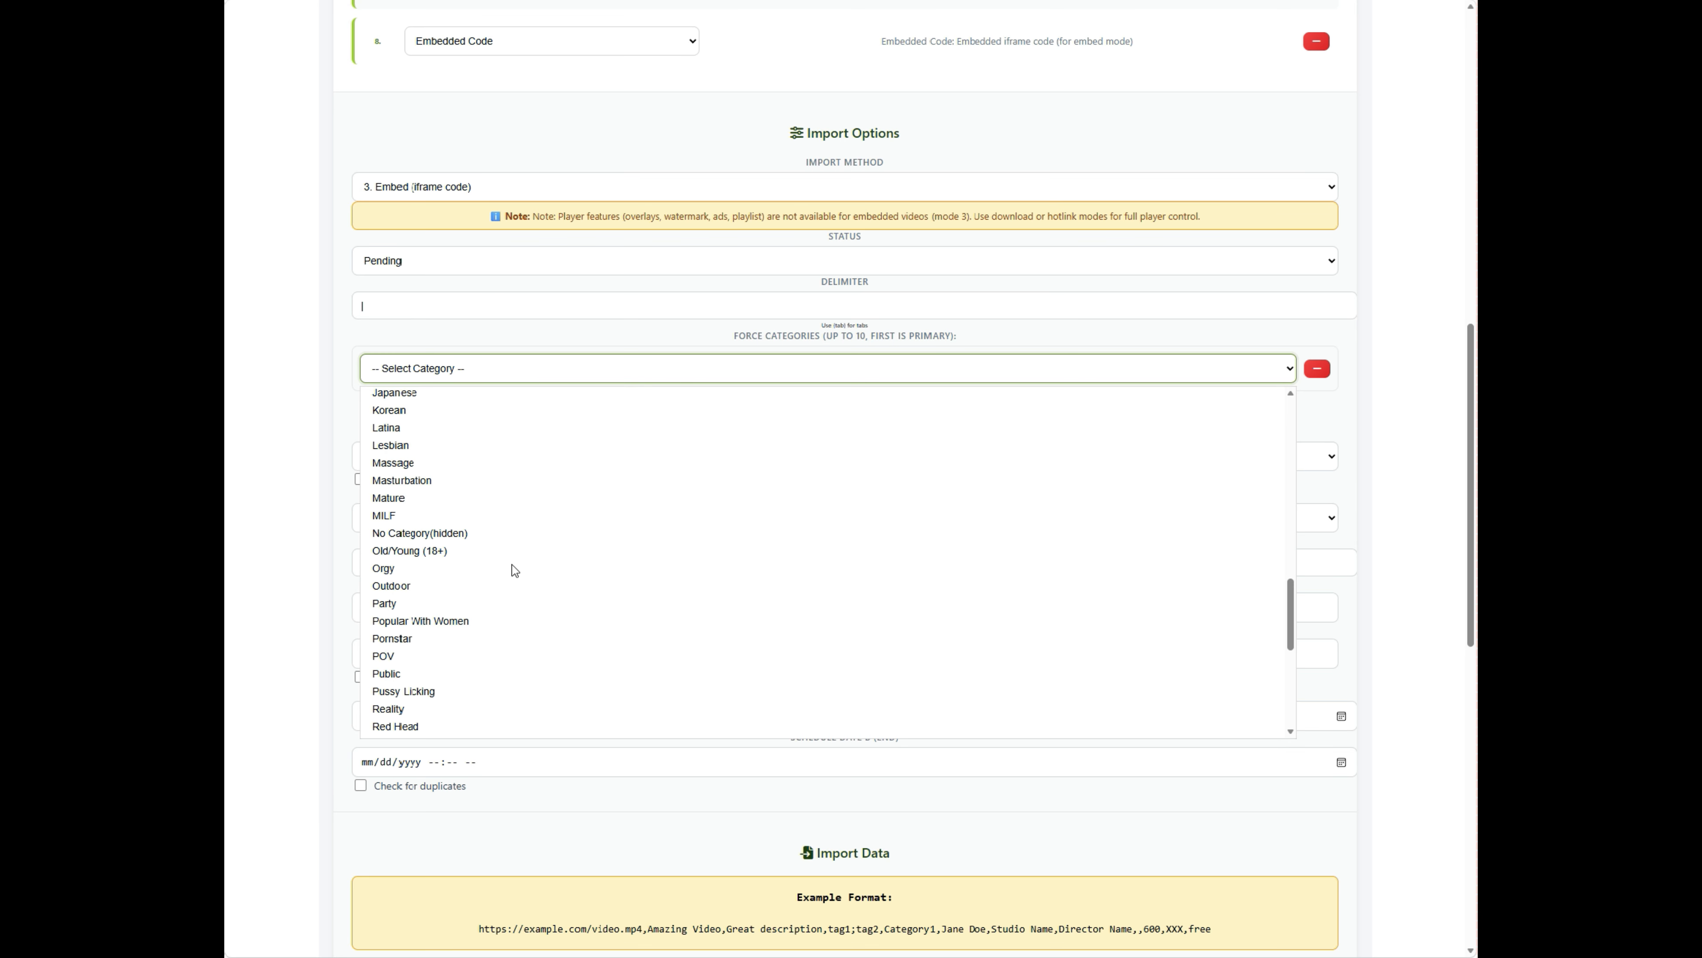
pyautogui.scroll(5, 515, 571)
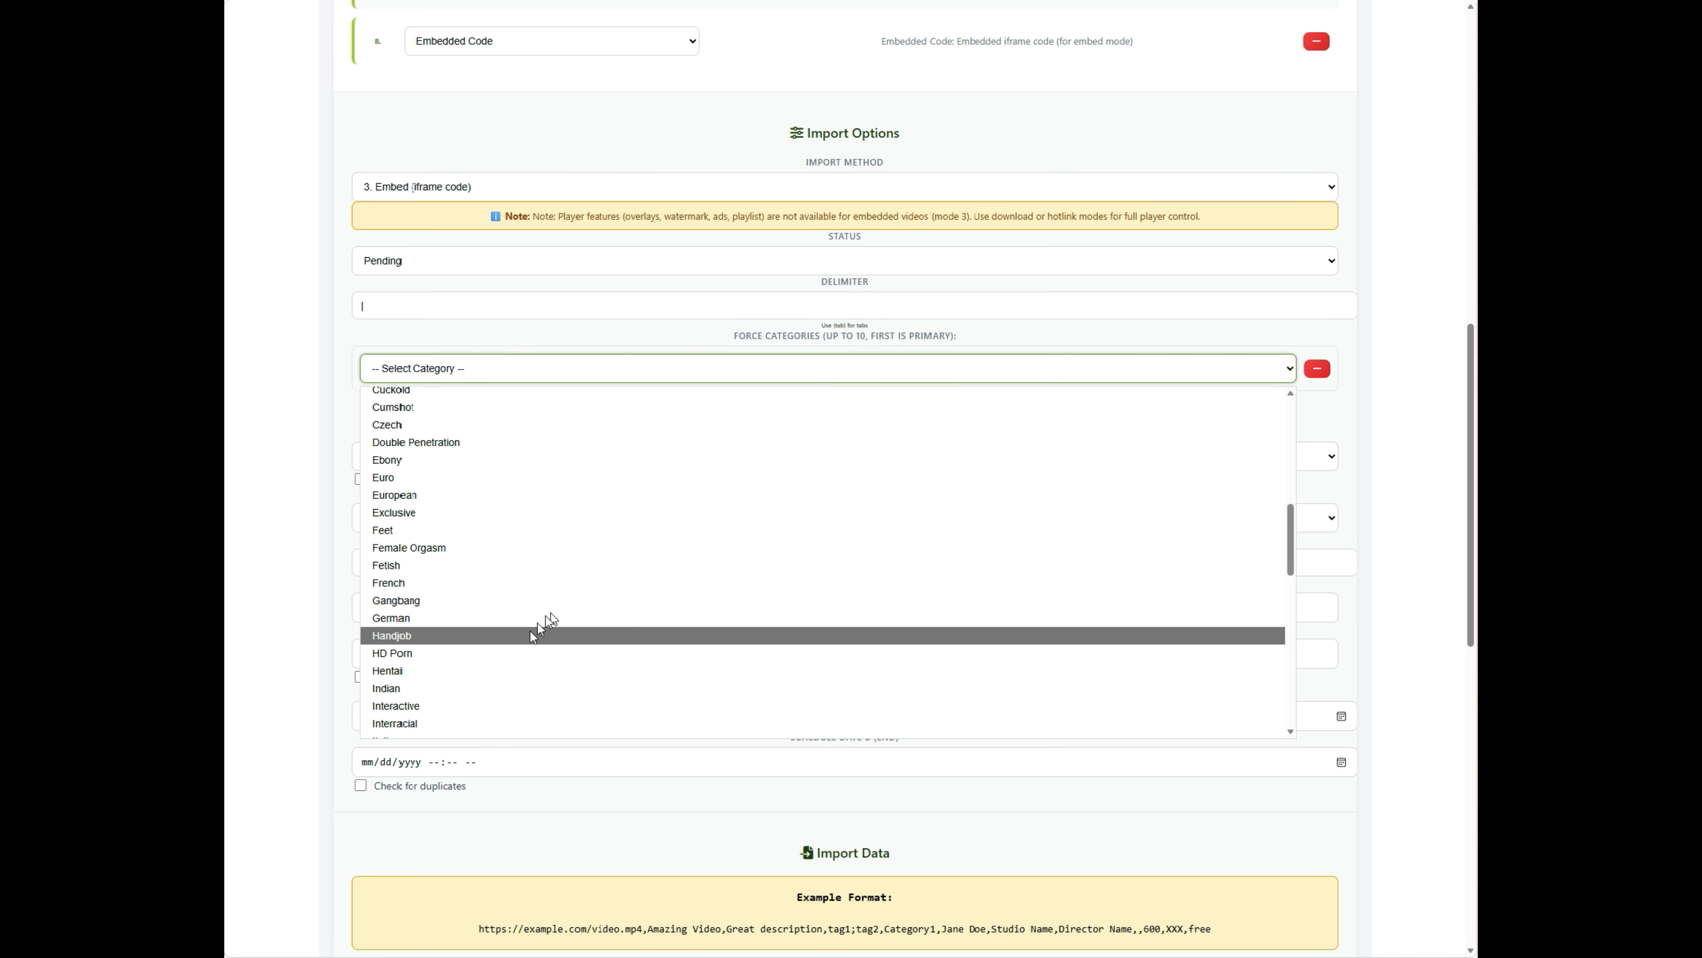
pyautogui.click(510, 652)
pyautogui.click(820, 421)
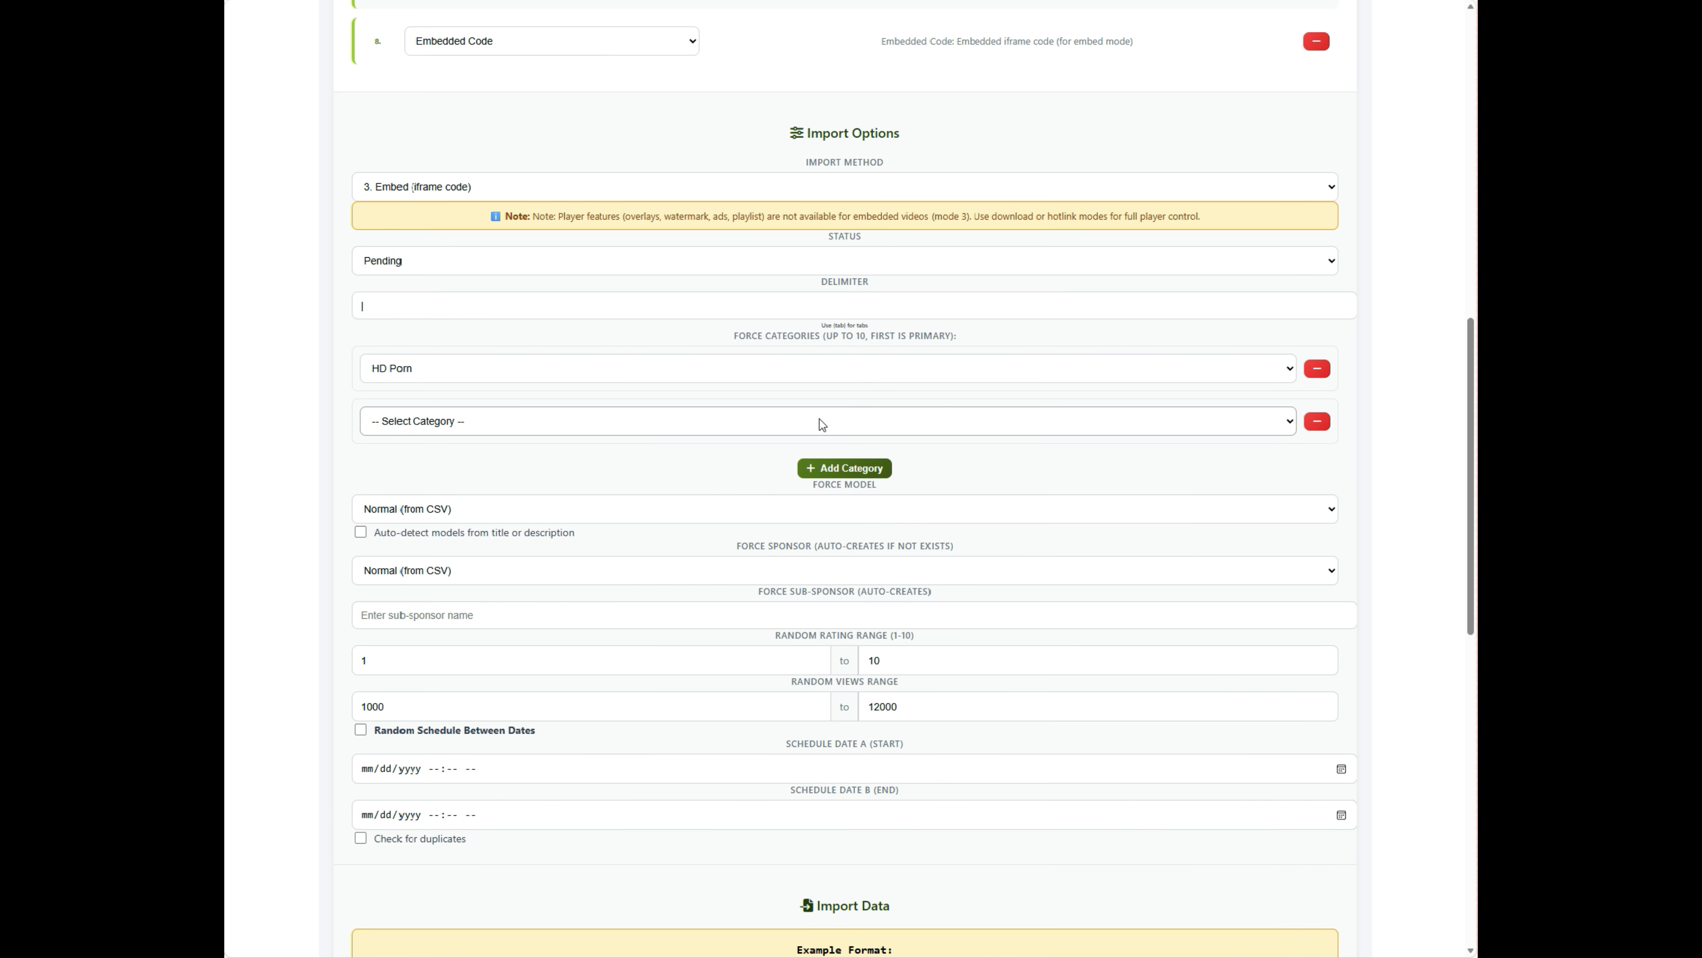
pyautogui.click(1316, 421)
# - Leave Force Model and Force Sponsor at Normal (from CSV)
pyautogui.scroll(-3, 566, 444)
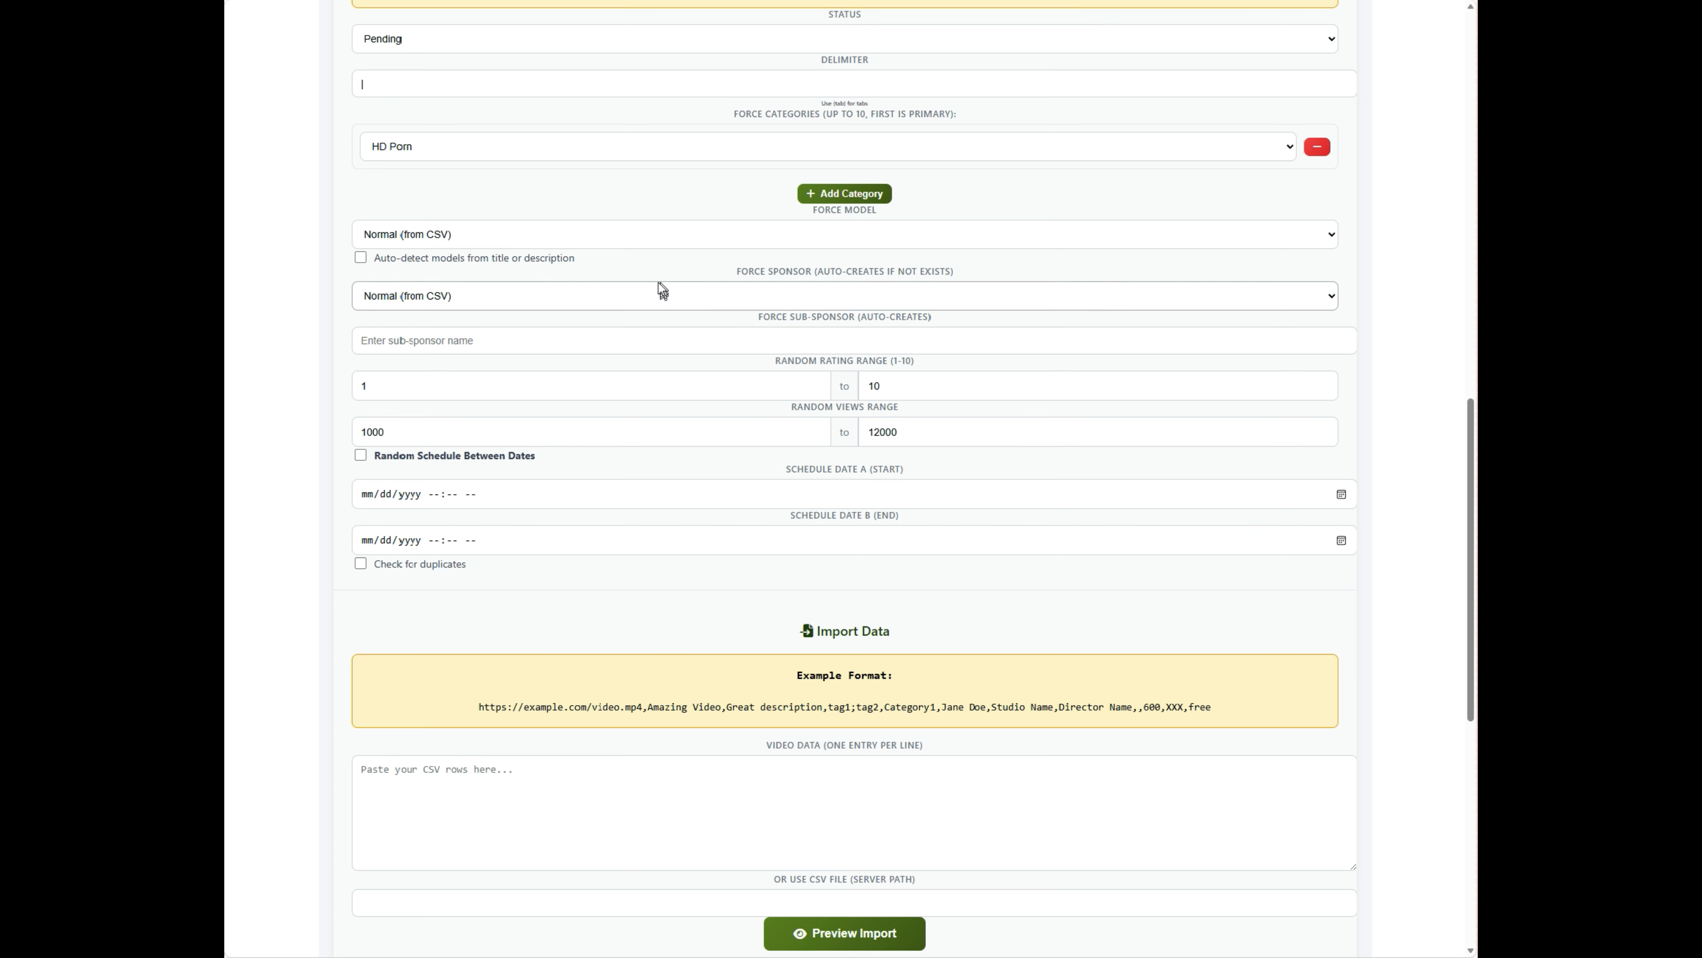
pyautogui.click(642, 234)
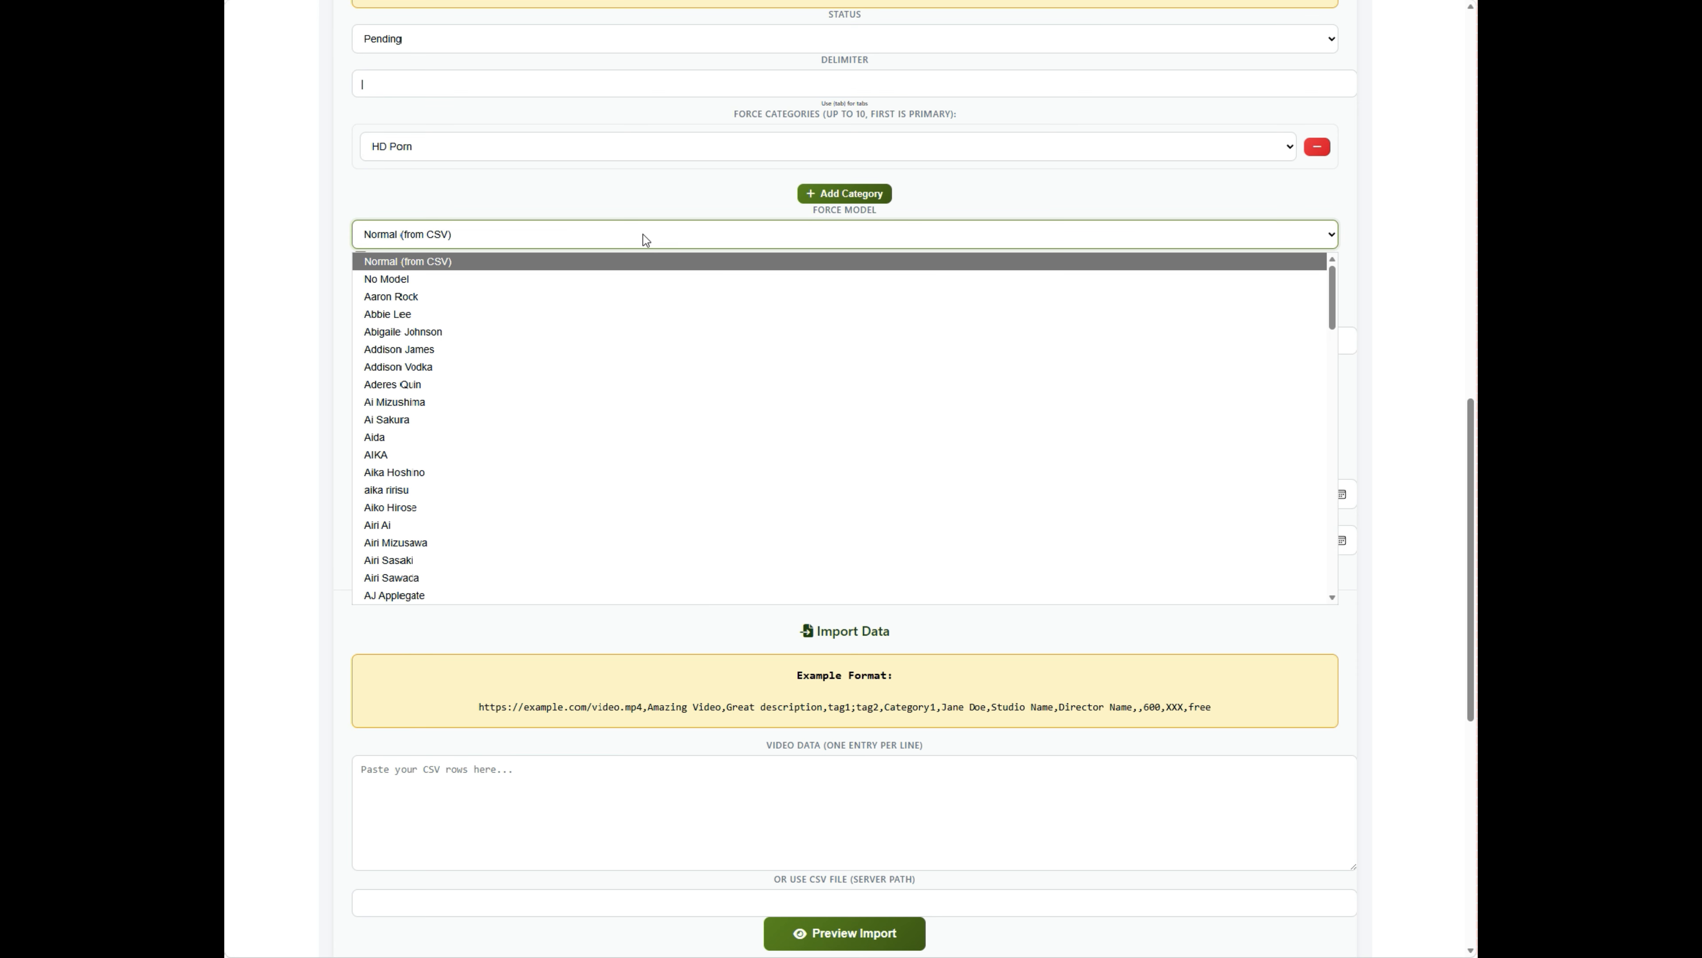
pyautogui.click(642, 235)
pyautogui.click(640, 295)
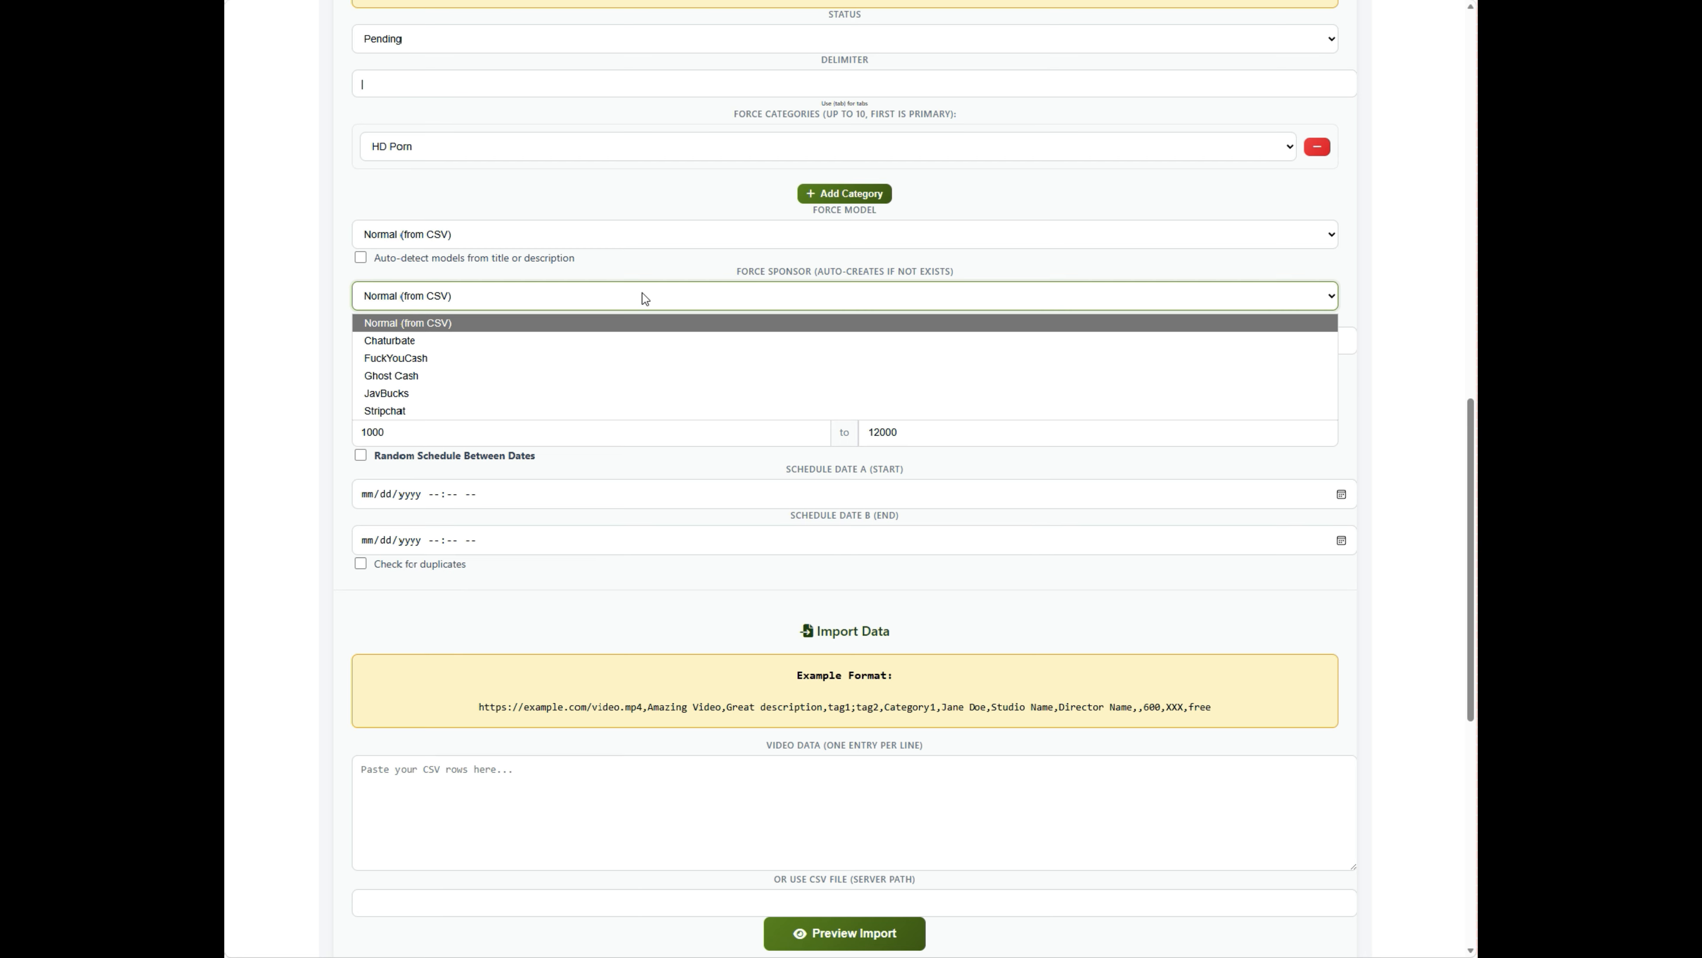
pyautogui.click(645, 298)
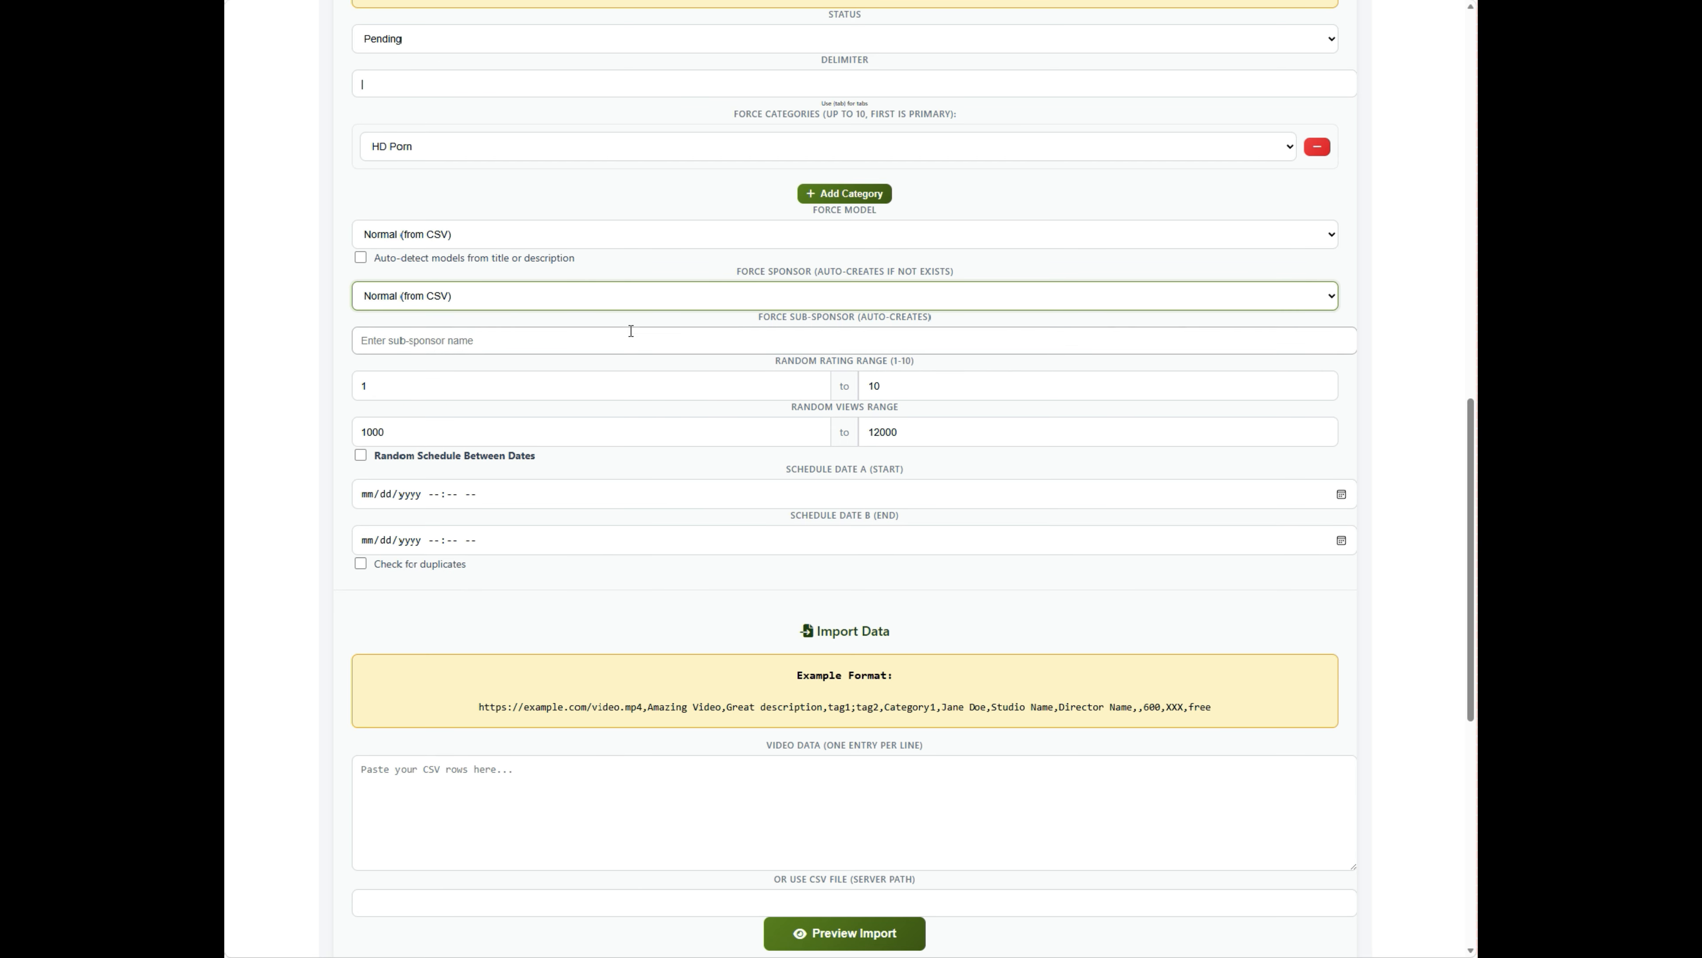
pyautogui.click(692, 295)
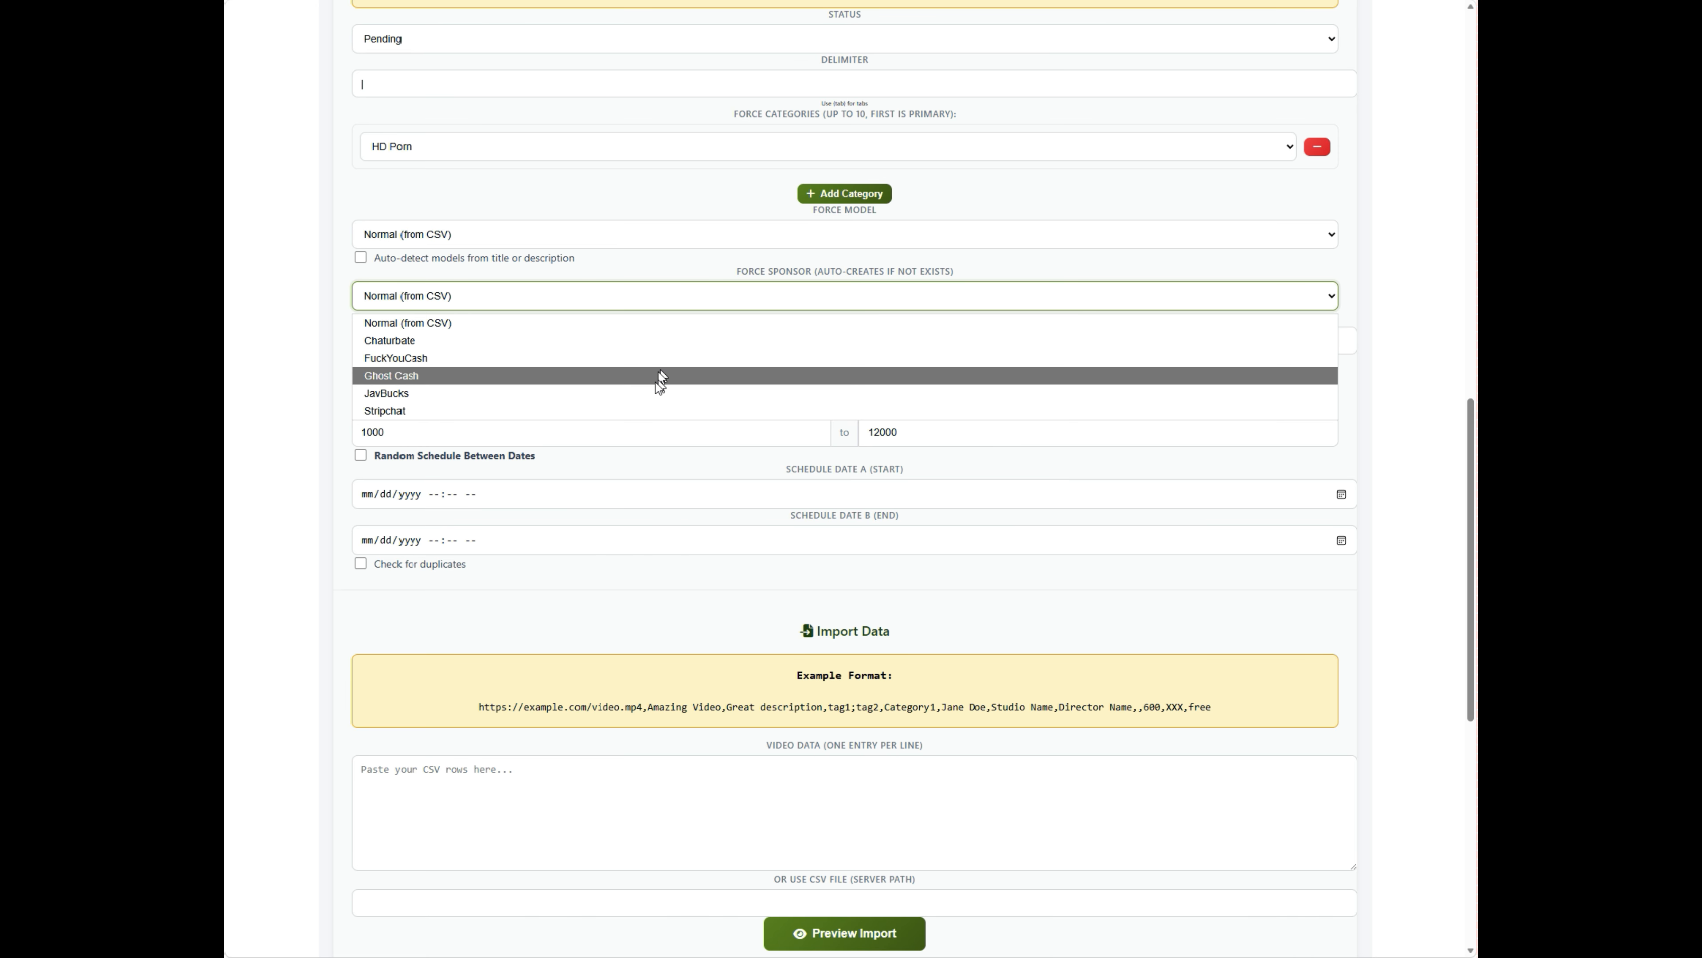
pyautogui.click(669, 295)
pyautogui.click(660, 340)
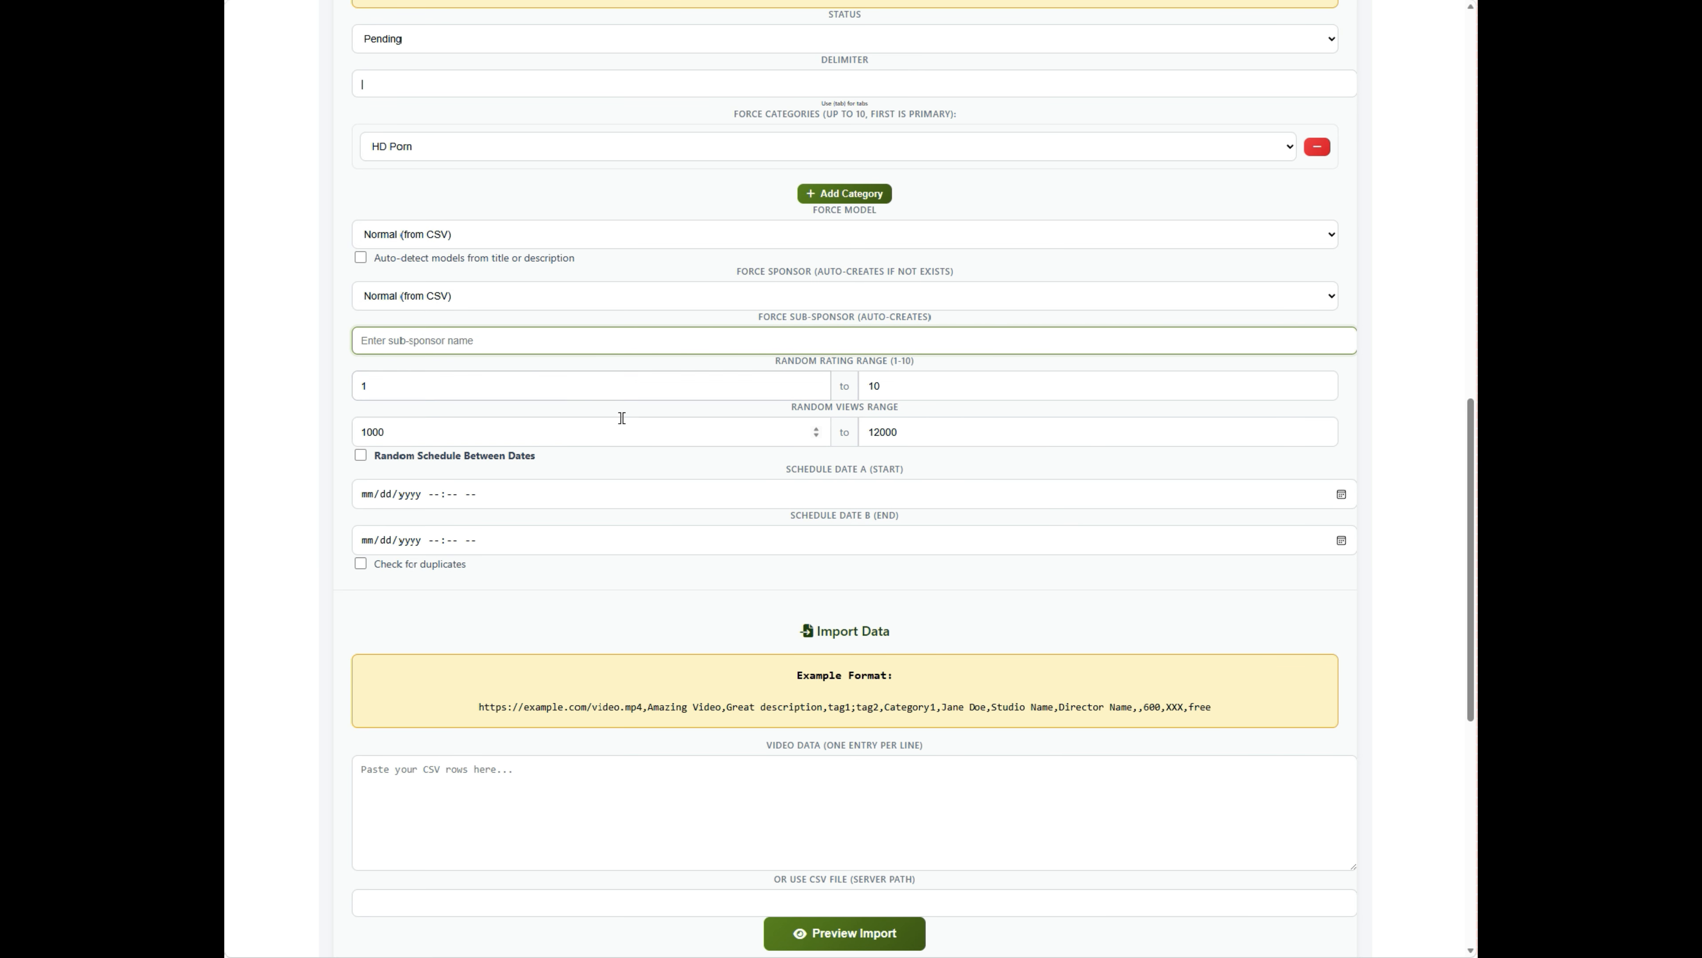
# - Change the random rating minimum from 1 to 6, giving a 6–10 range
pyautogui.click(462, 386)
pyautogui.moveTo(439, 387); pyautogui.dragTo(317, 387)
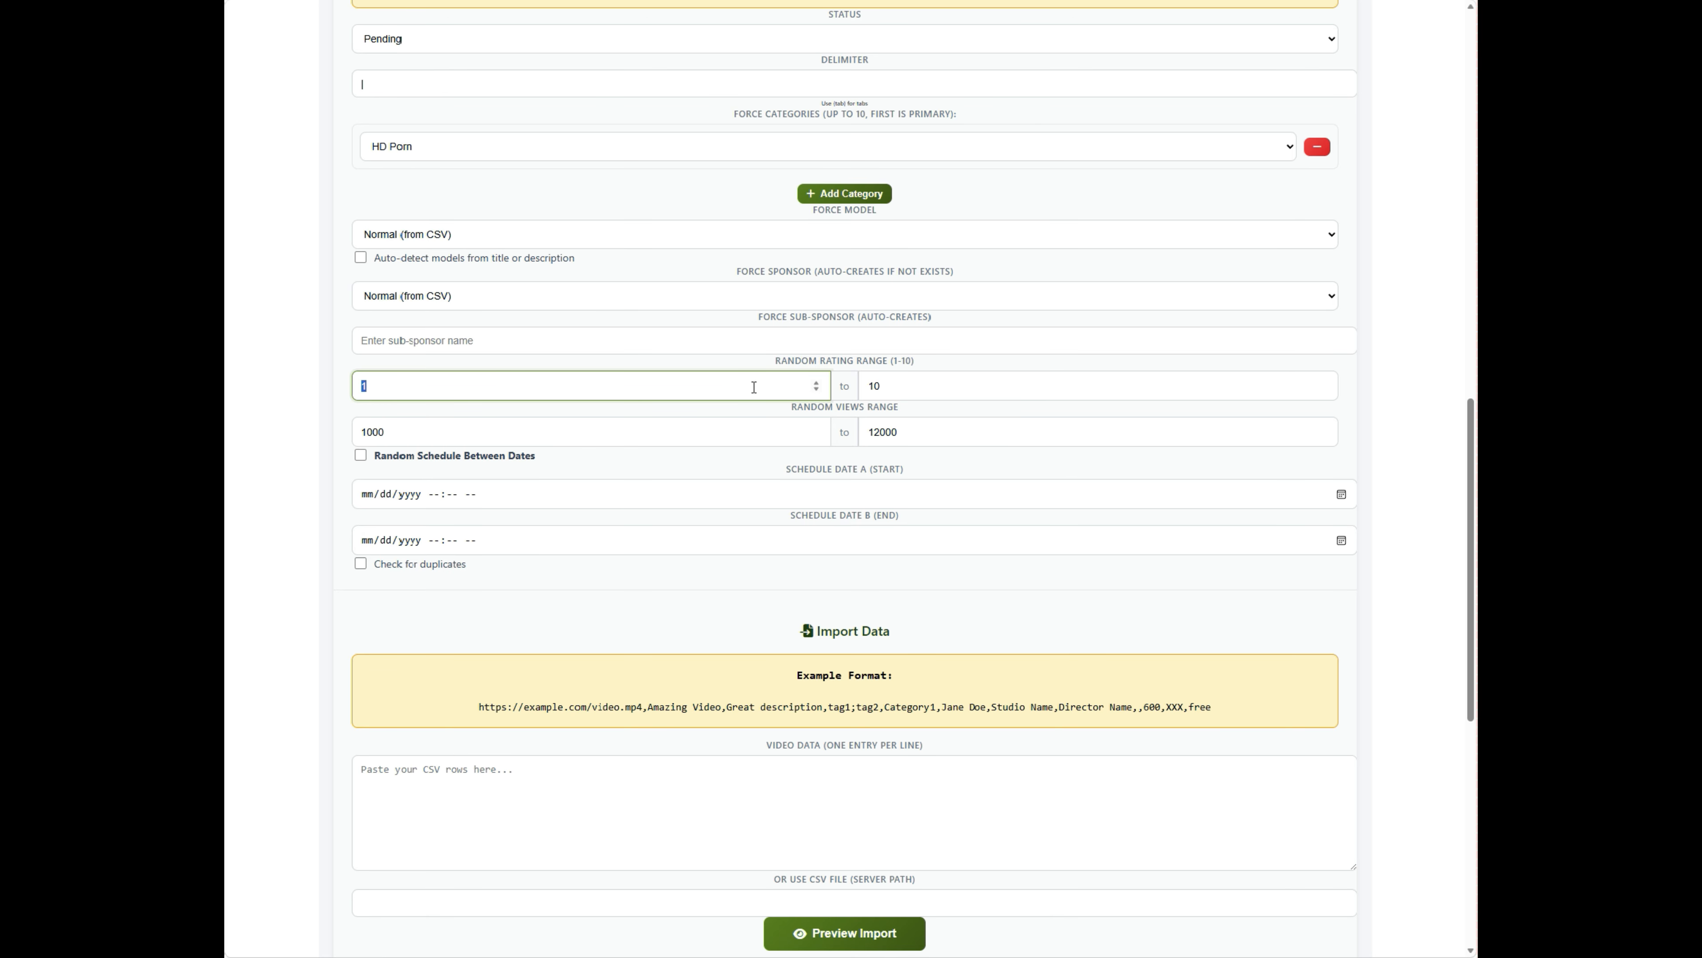
pyautogui.write('6')
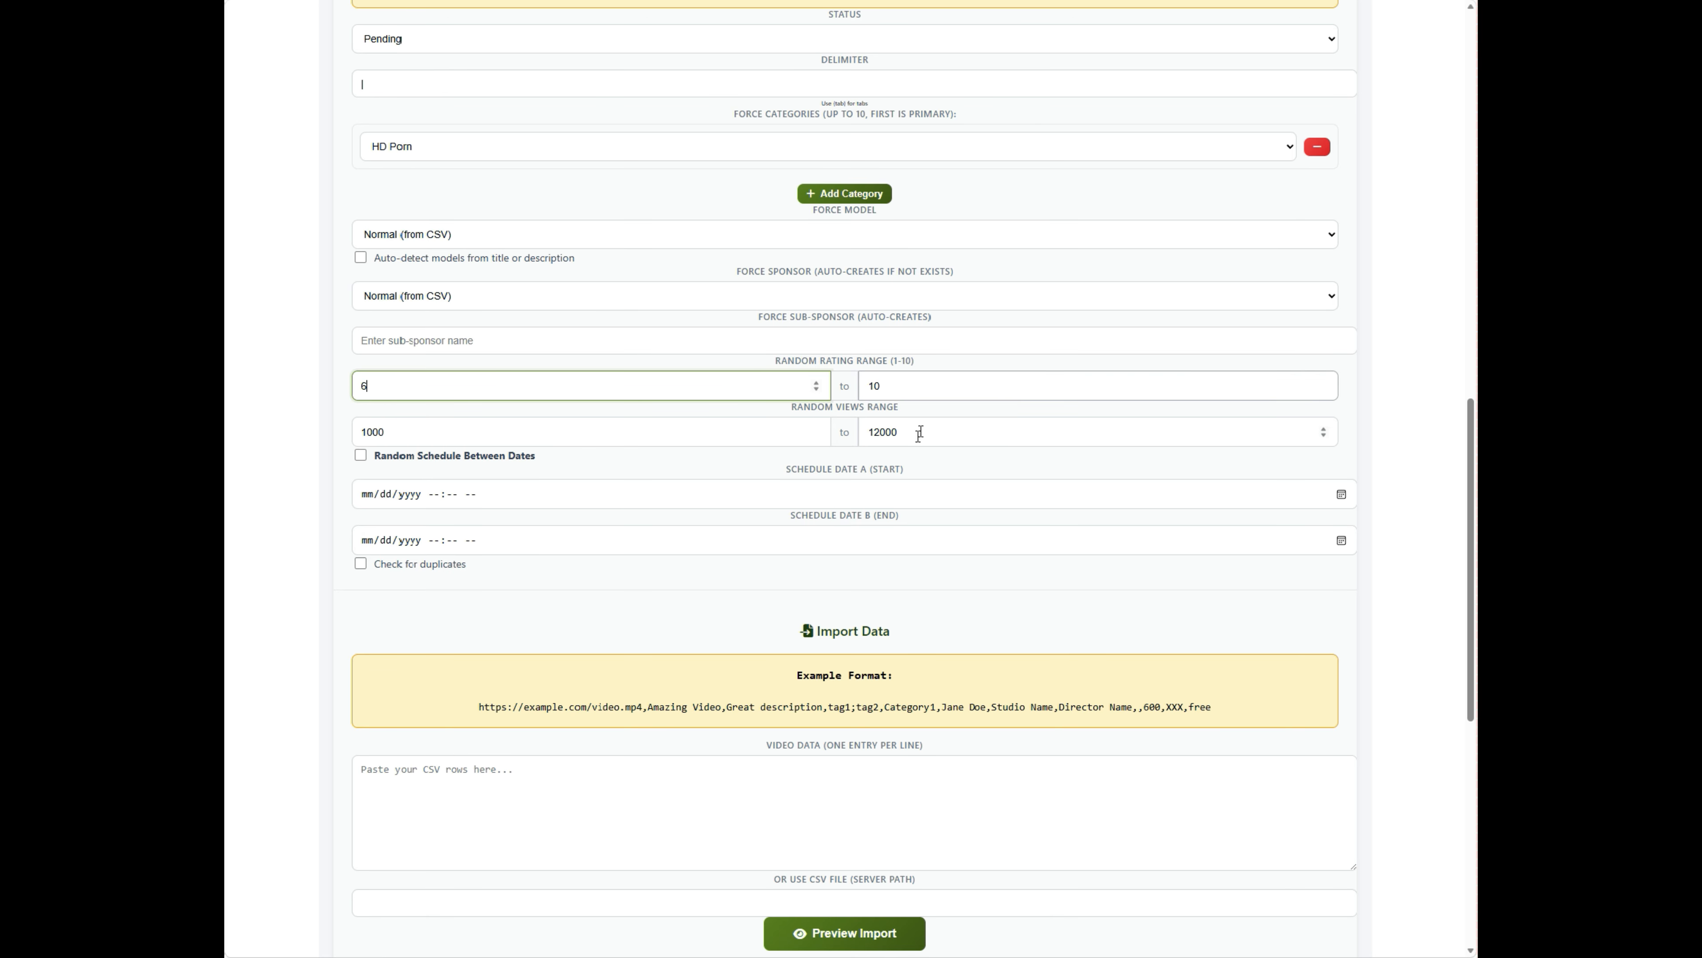
pyautogui.click(730, 455)
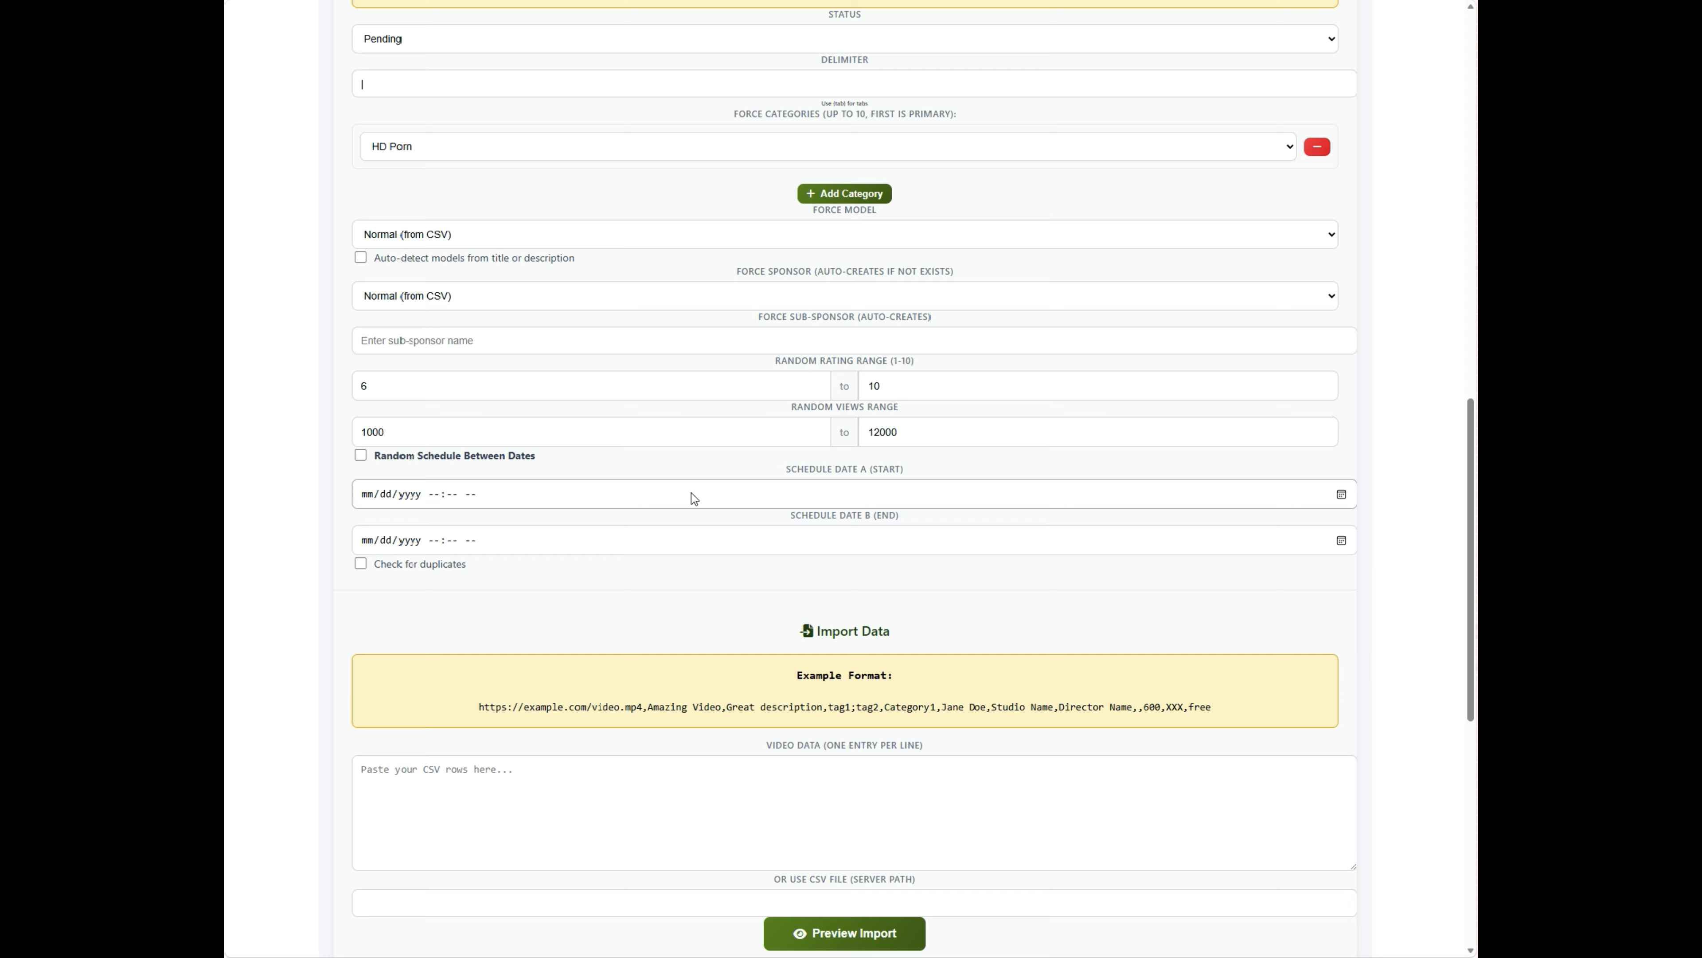
# - Enable random scheduling between dates with a start date of 05/11/2026
pyautogui.click(478, 459)
pyautogui.click(779, 498)
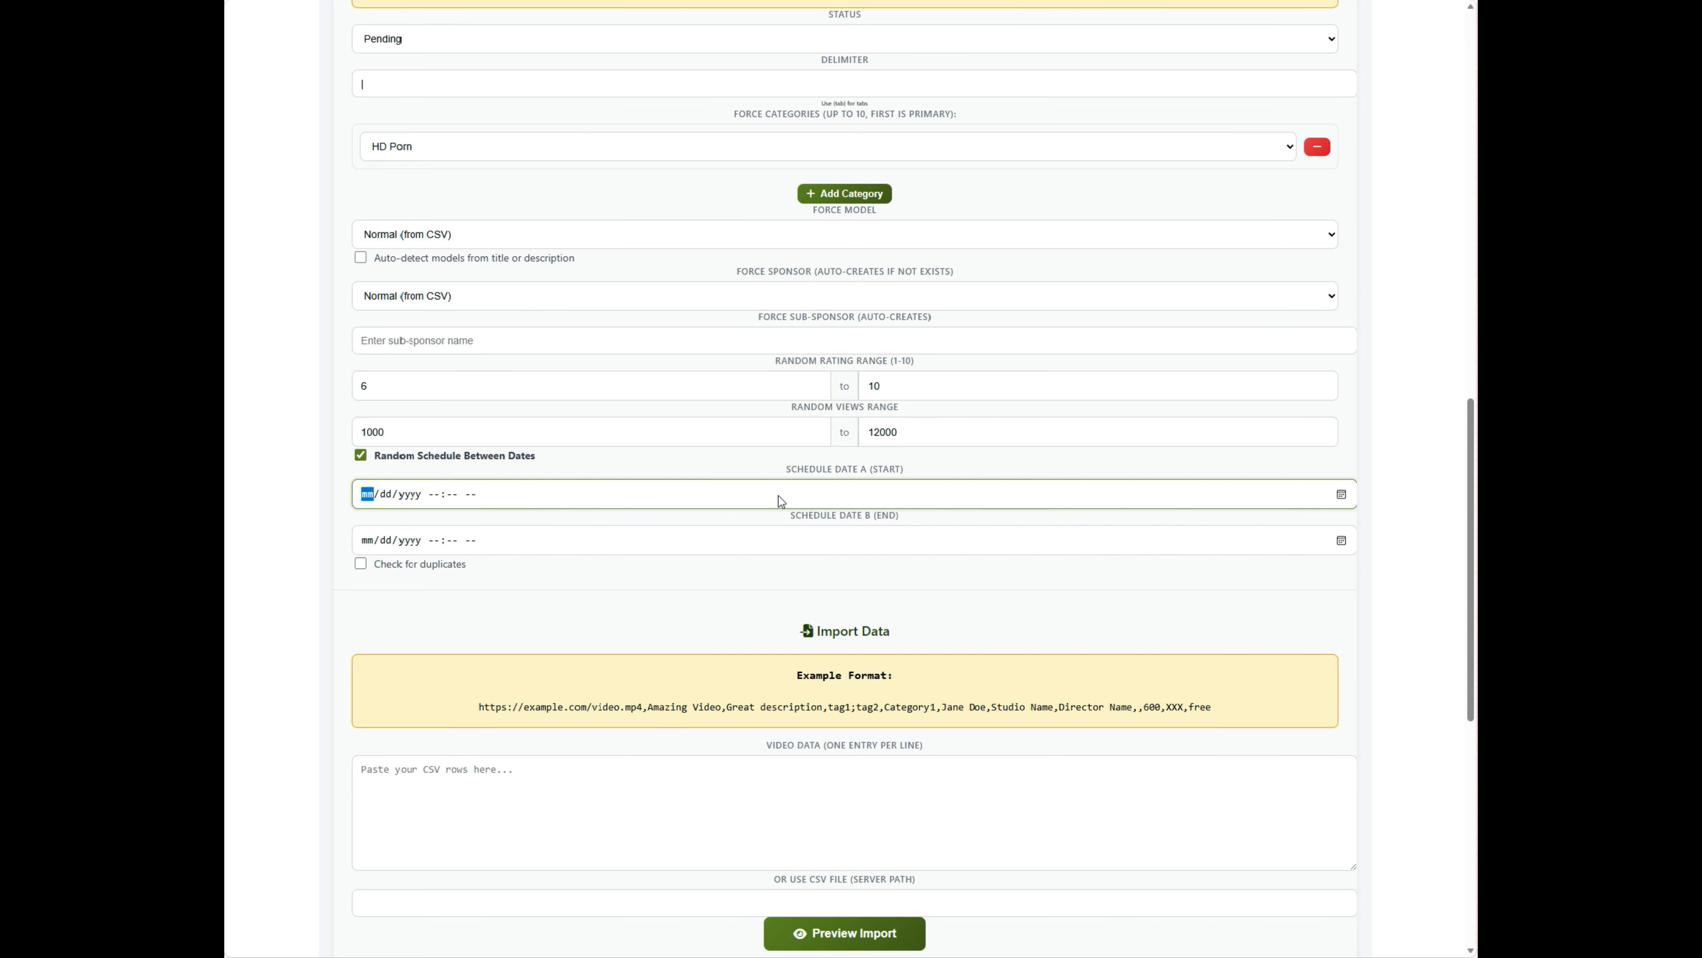
pyautogui.click(1336, 496)
pyautogui.click(390, 618)
# - Set the schedule end date to 07/31/2026 and turn on duplicate checking
pyautogui.click(1341, 541)
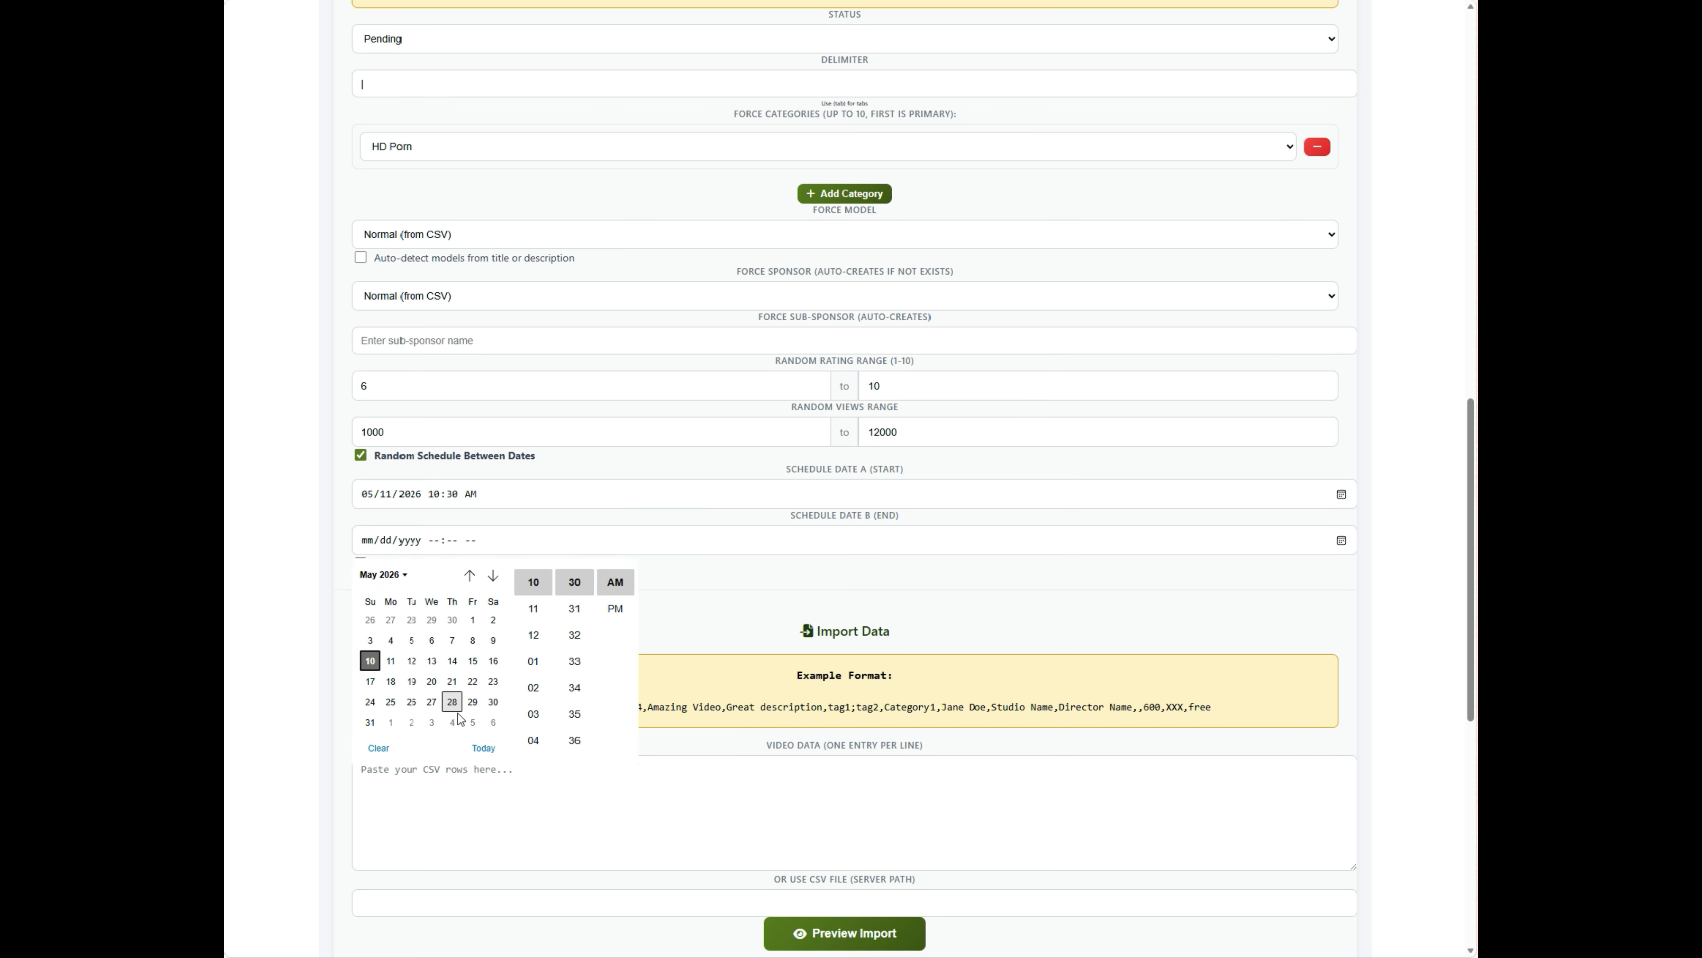
pyautogui.click(494, 576)
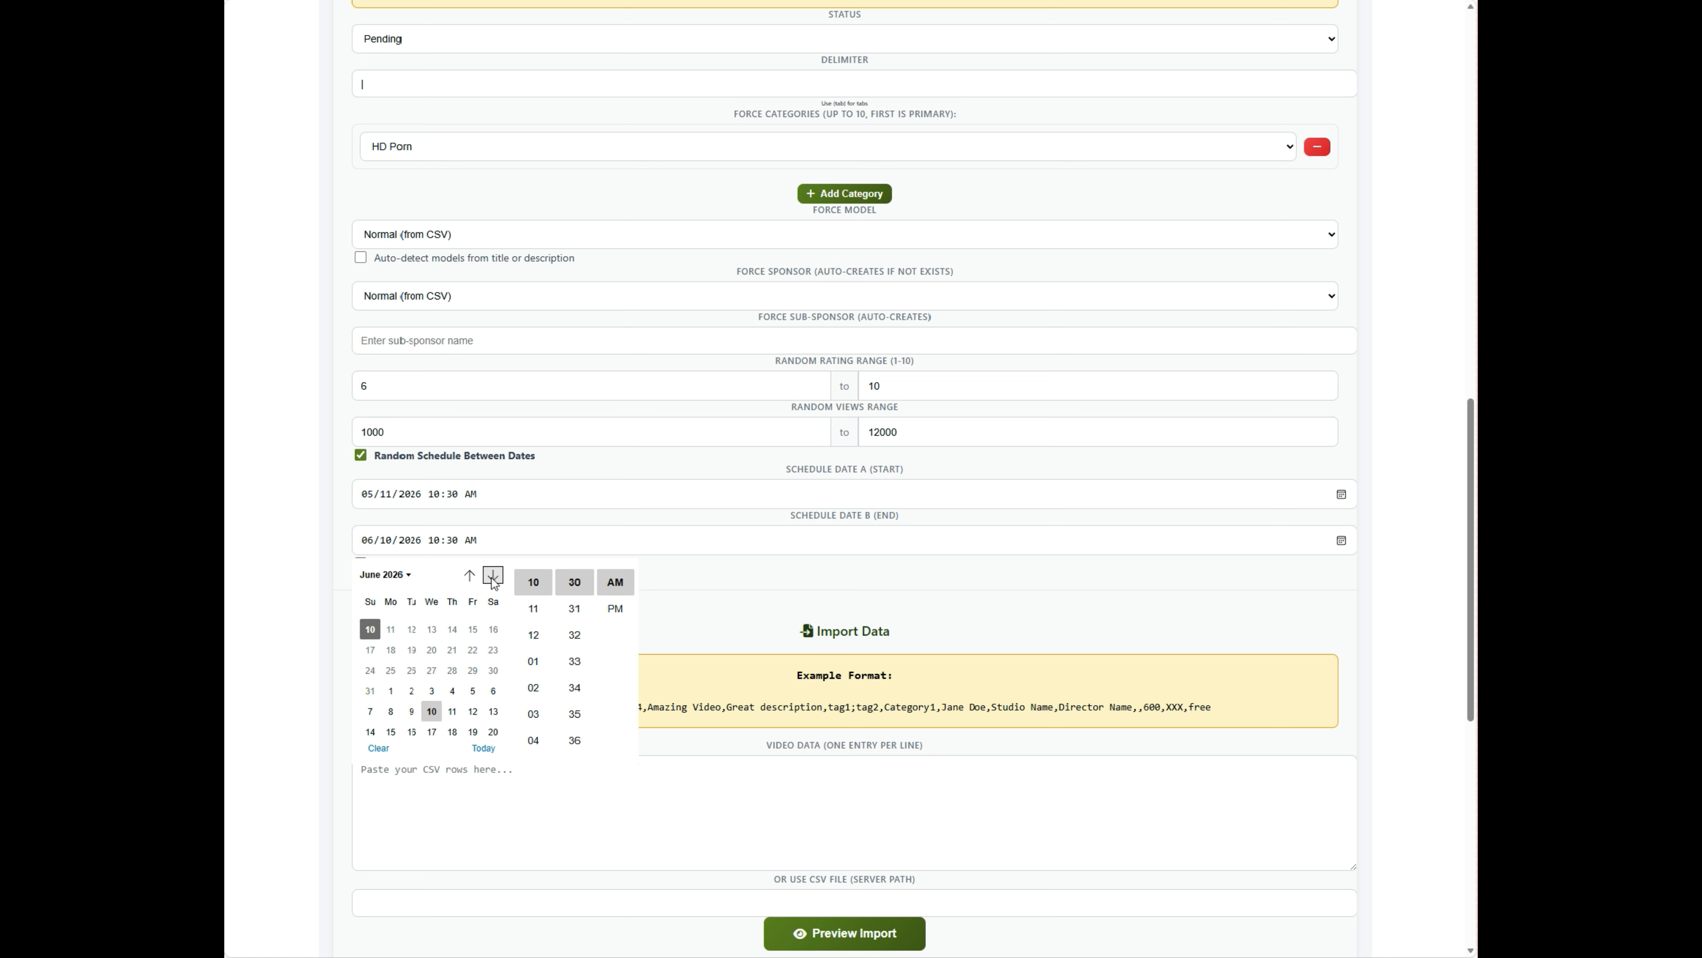
pyautogui.click(494, 576)
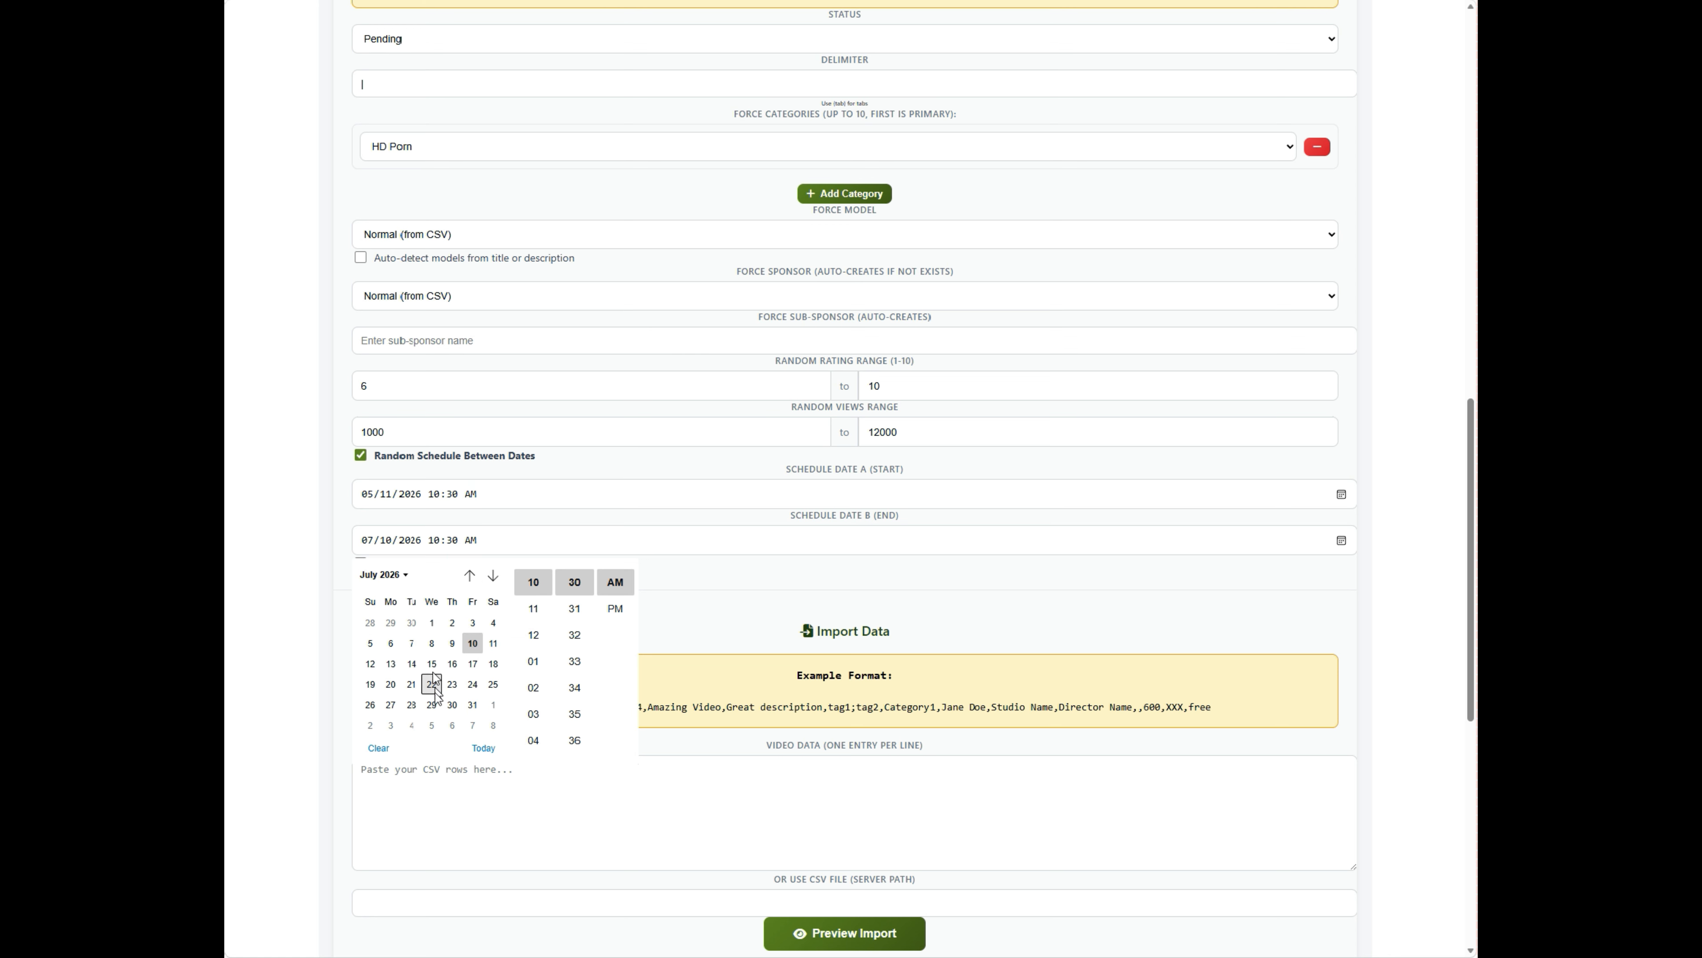
pyautogui.click(472, 704)
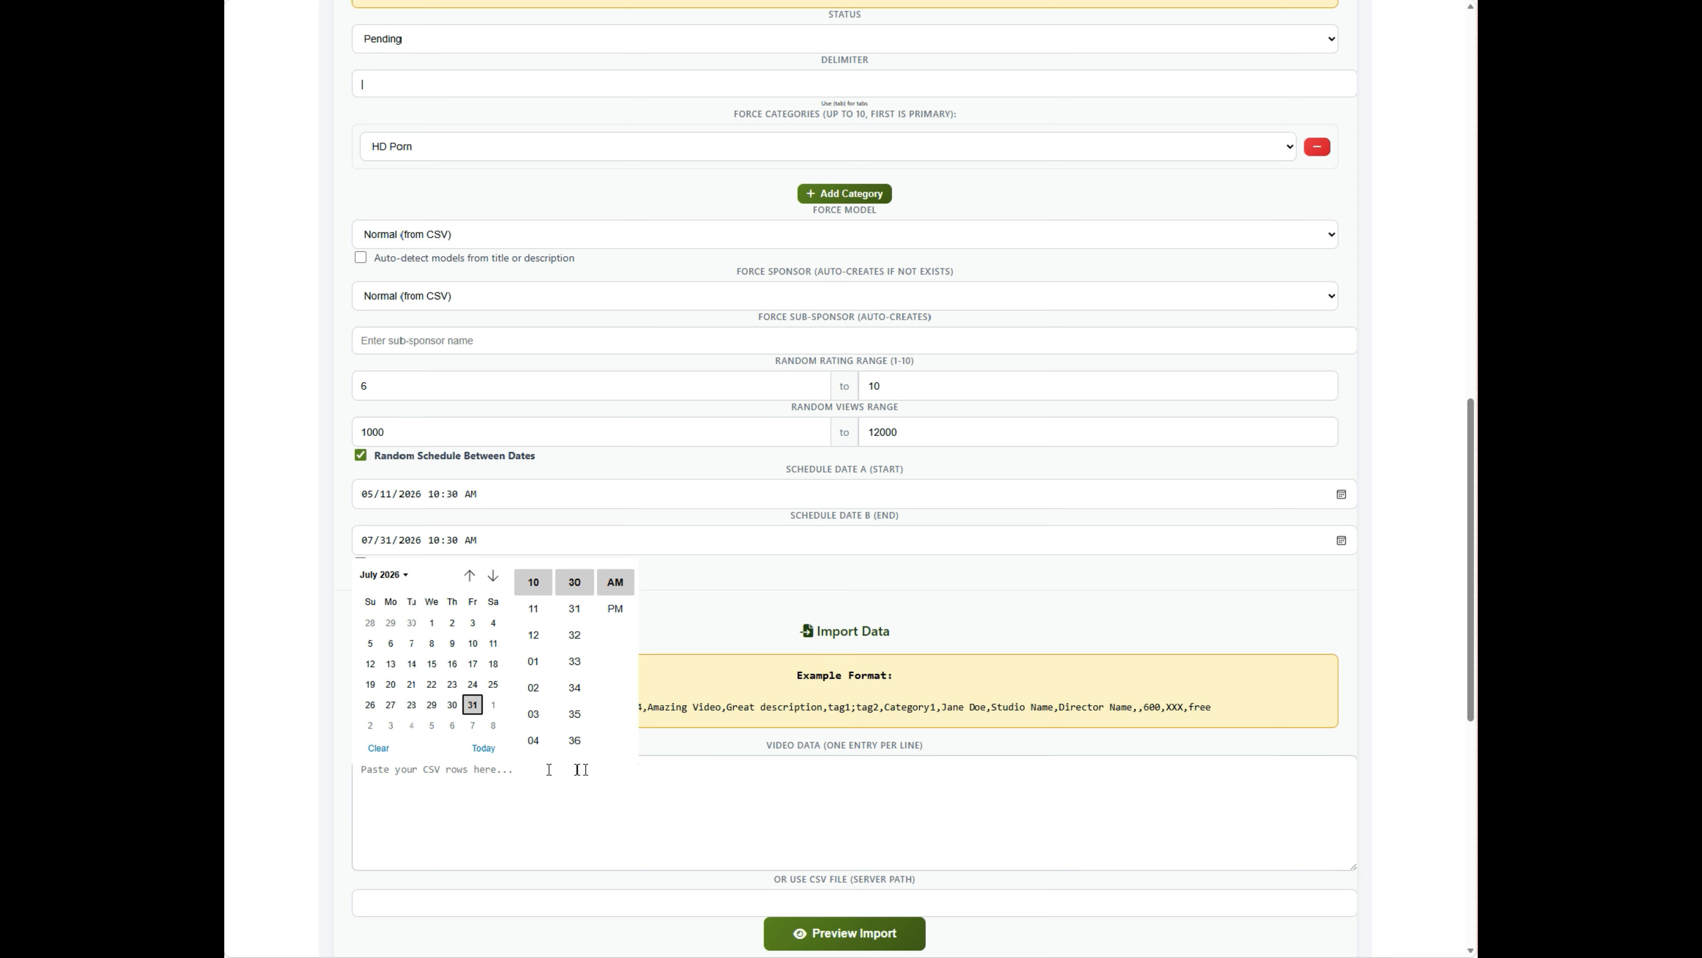
pyautogui.click(719, 627)
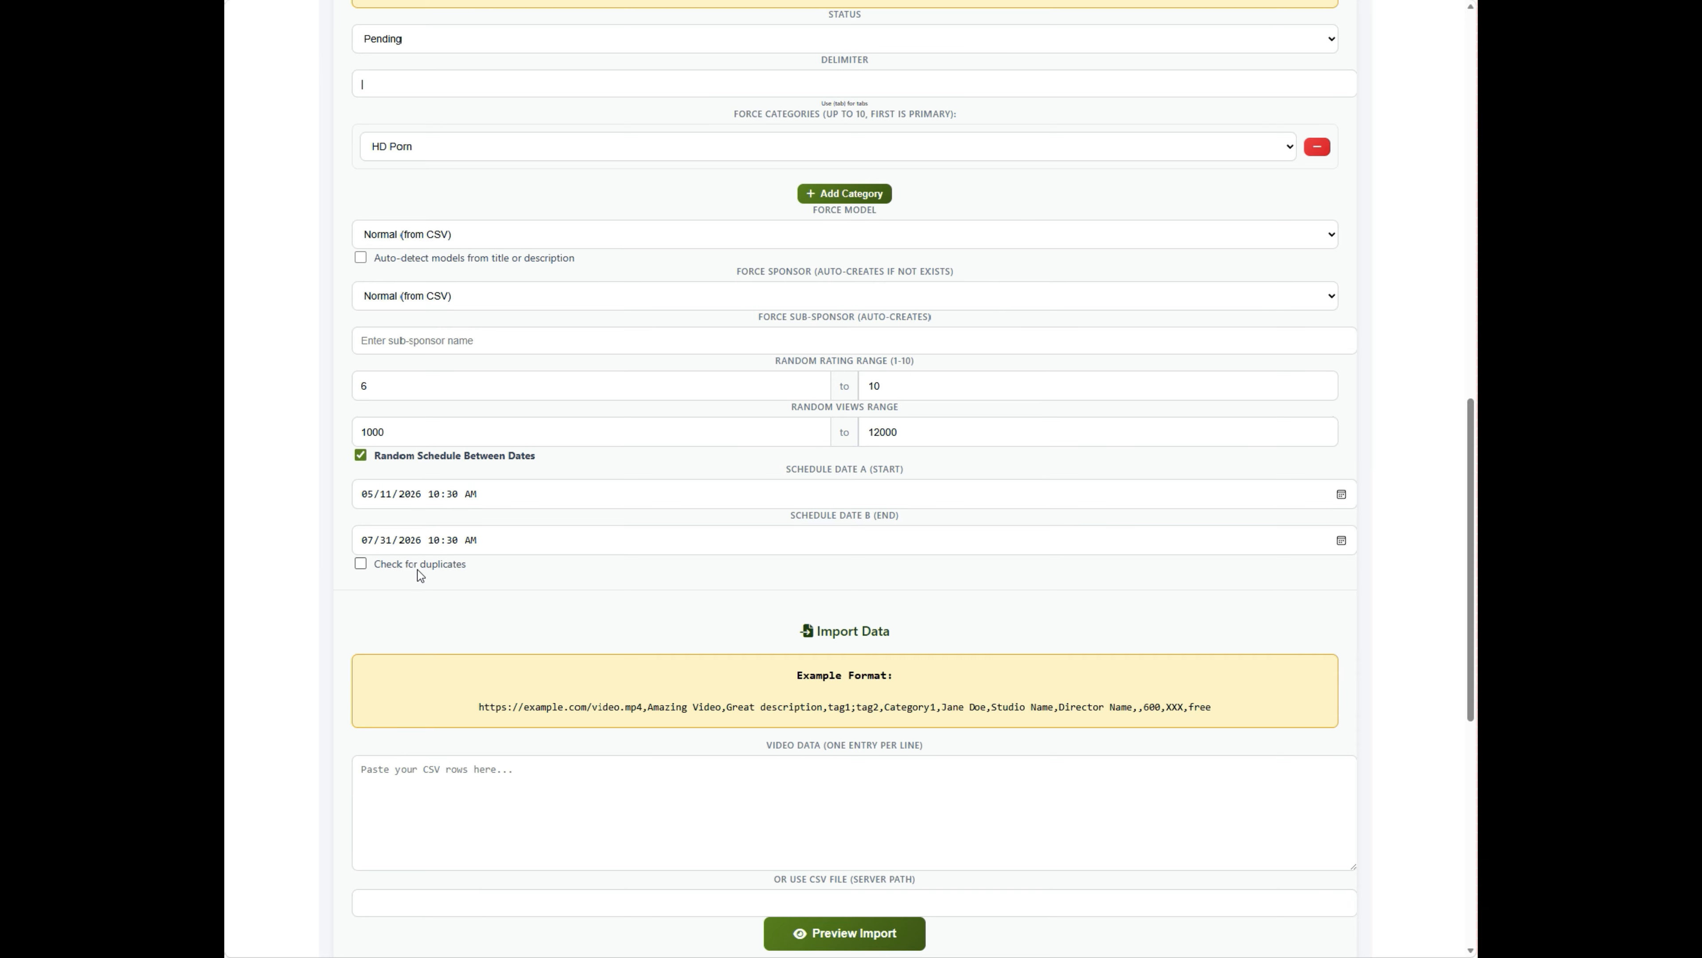
pyautogui.click(361, 565)
pyautogui.scroll(-5, 677, 633)
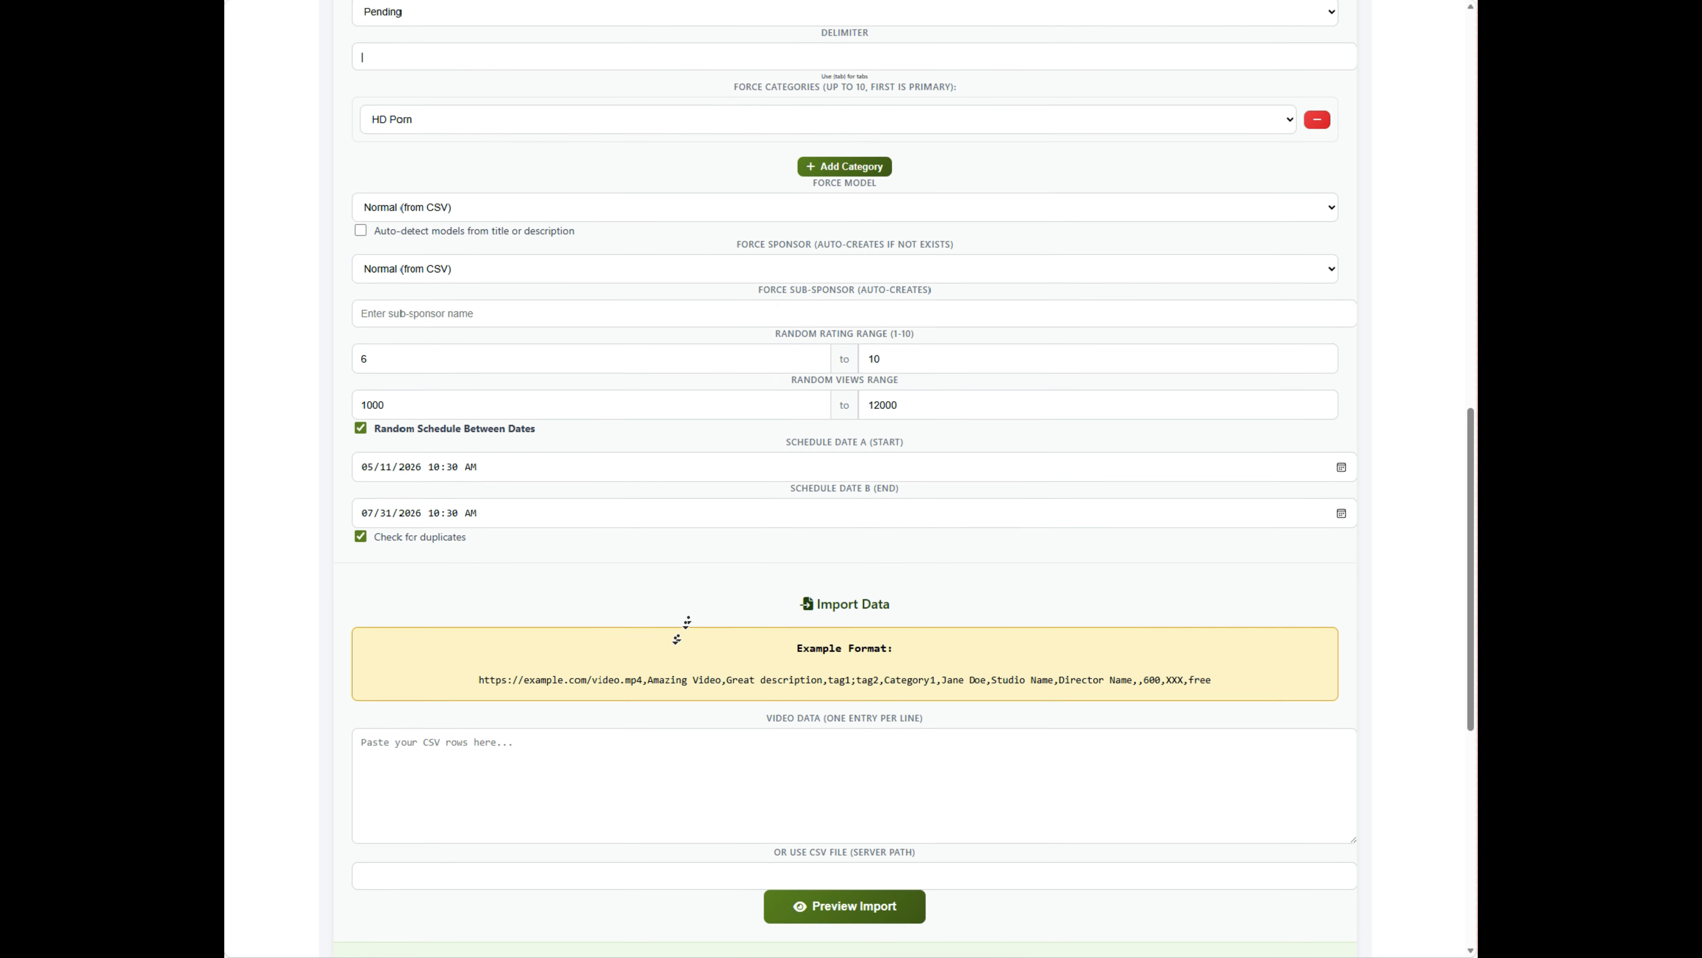
pyautogui.scroll(-1, 675, 640)
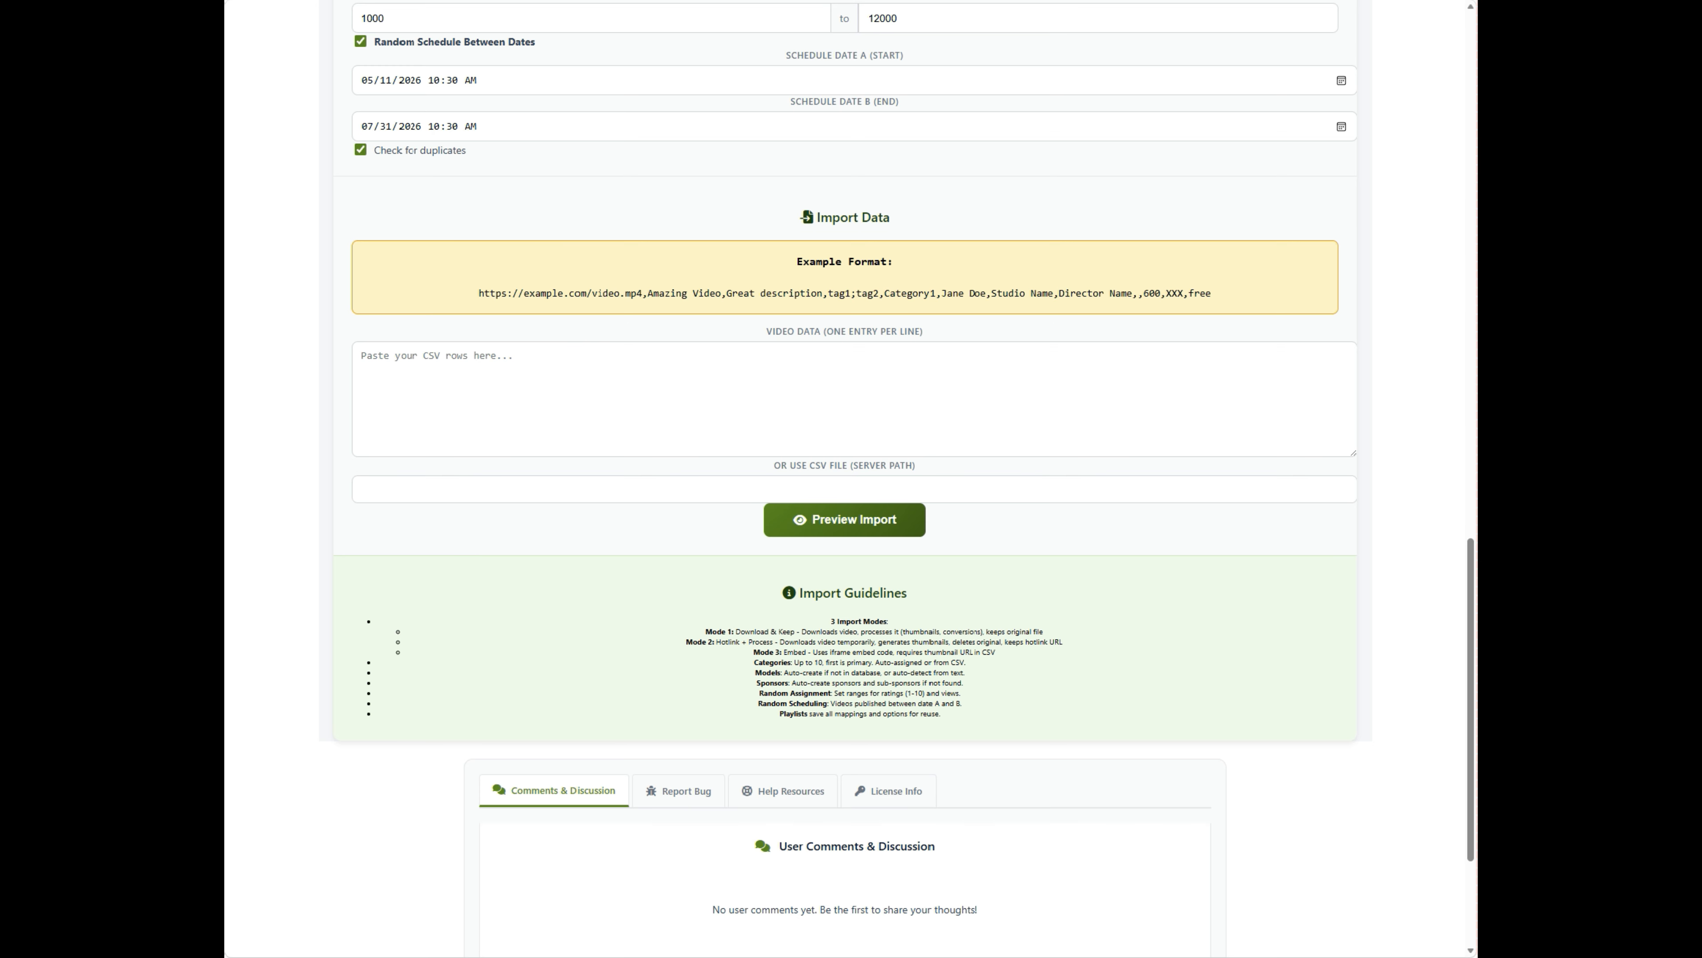
pyautogui.click(754, 442)
pyautogui.click(955, 386)
# - Paste the pipe-delimited CSV rows of embedded videos into Video Data, leaving the CSV file path empty
pyautogui.click(955, 392)
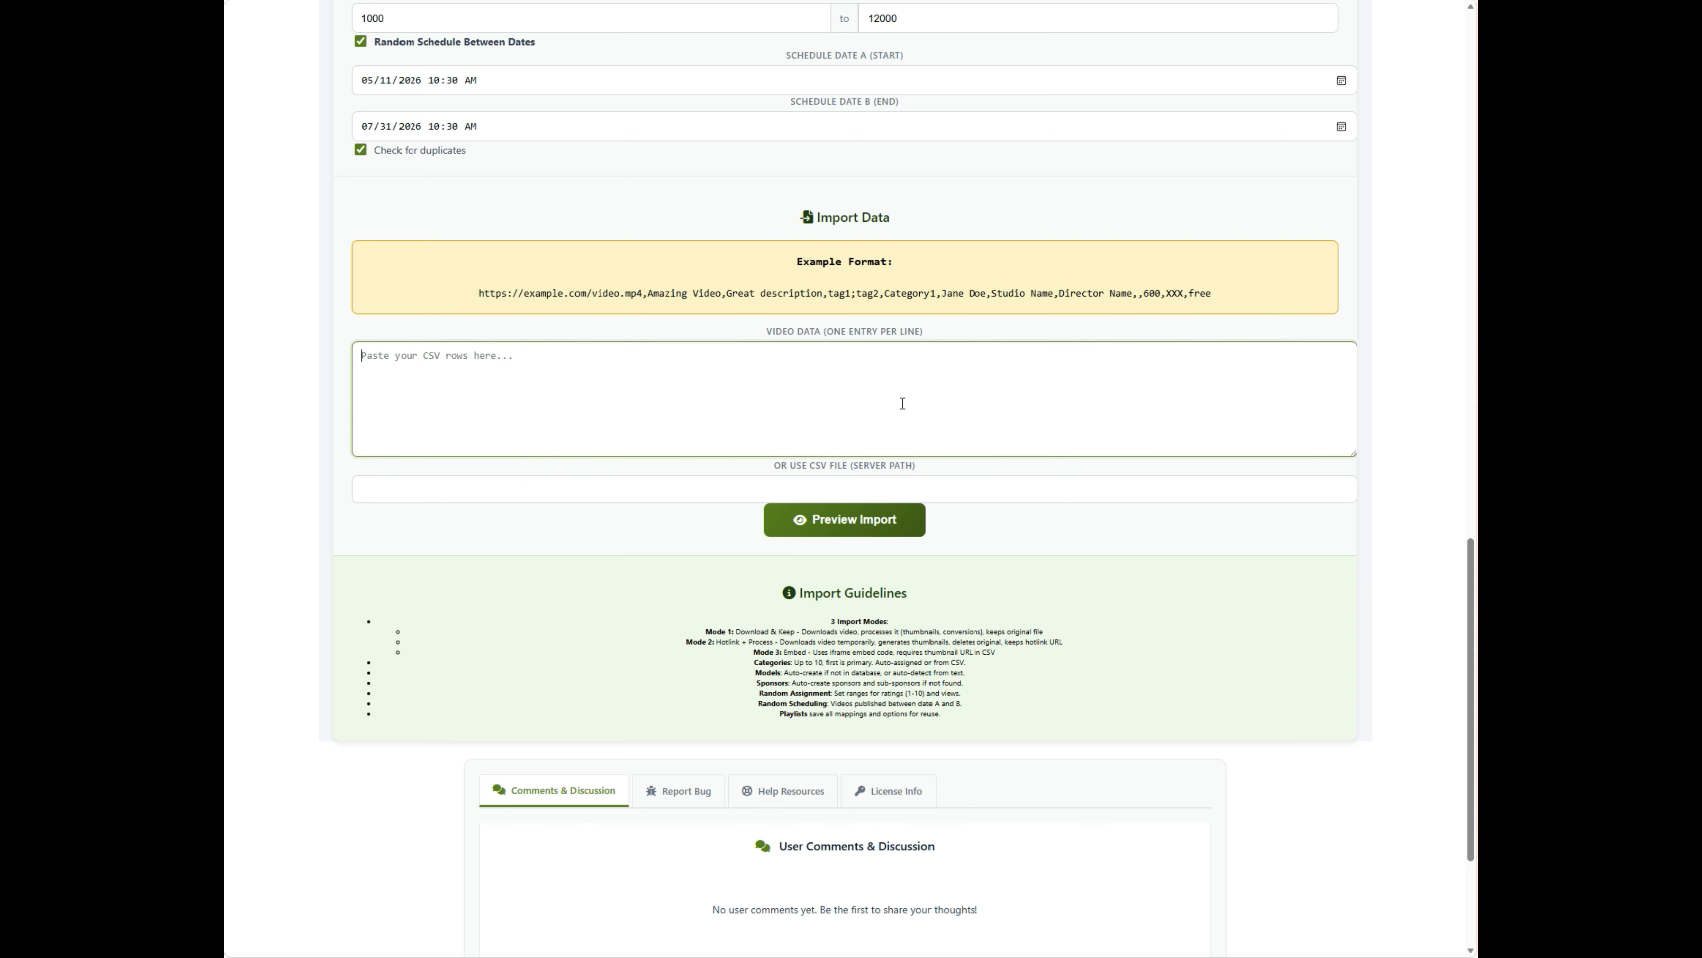
pyautogui.hotkey('ctrl', 'v')
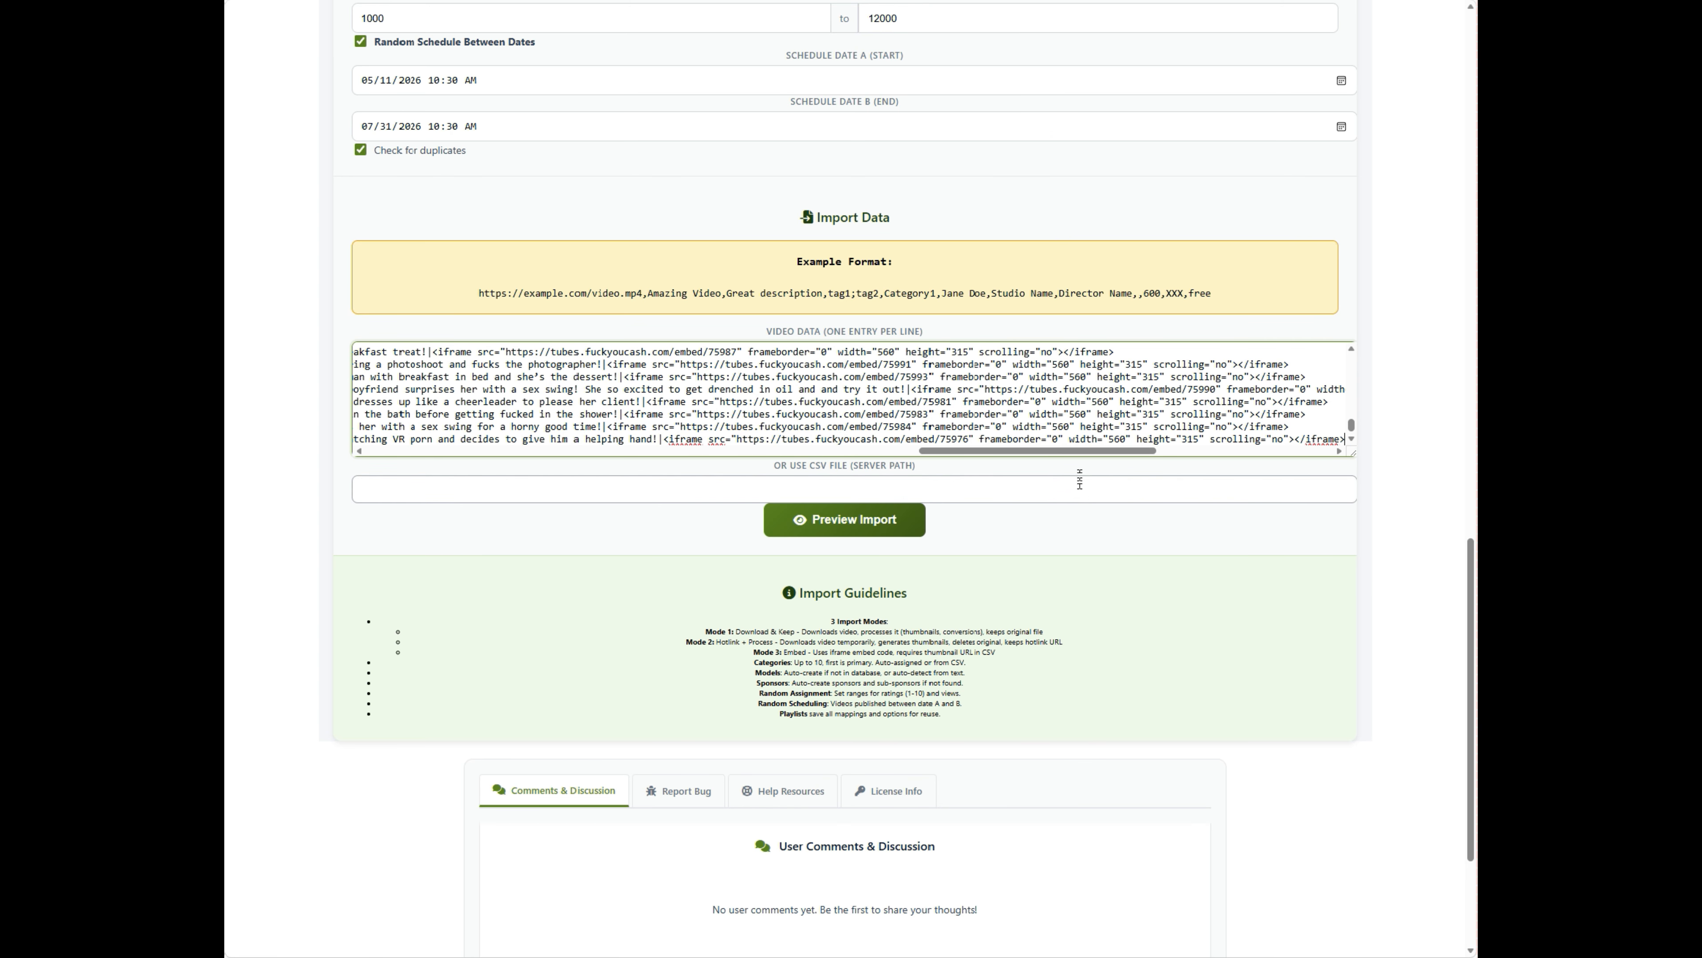
pyautogui.moveTo(1065, 453); pyautogui.dragTo(453, 444)
pyautogui.click(462, 402)
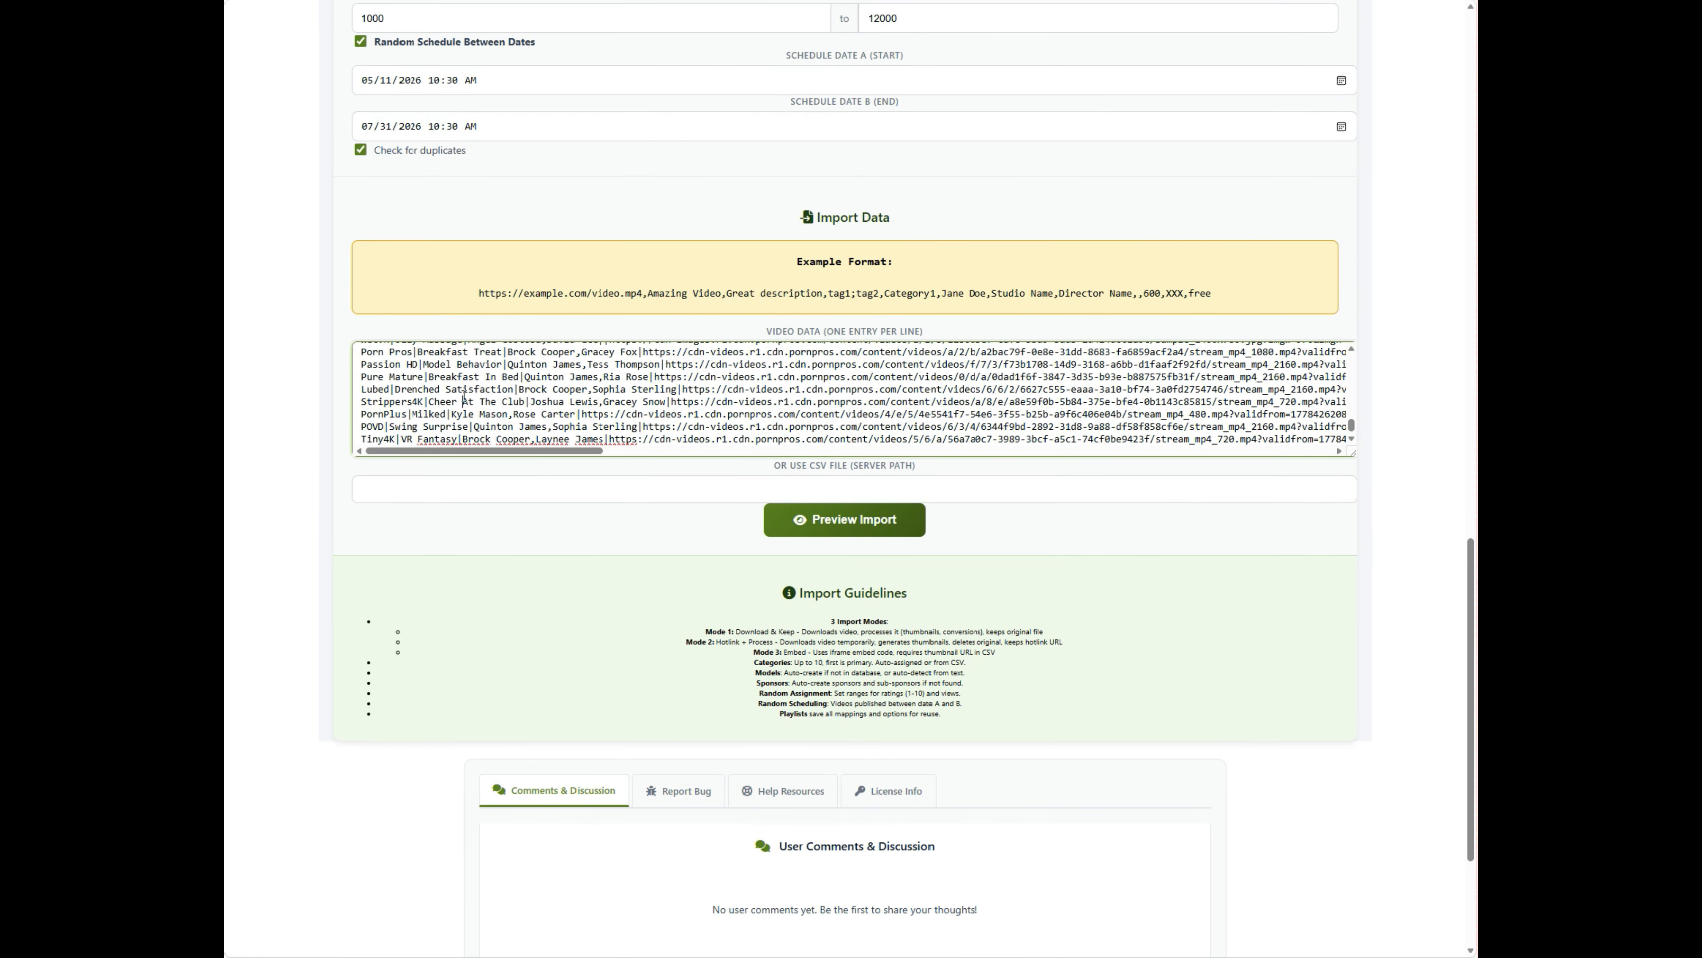
pyautogui.click(483, 478)
pyautogui.click(554, 531)
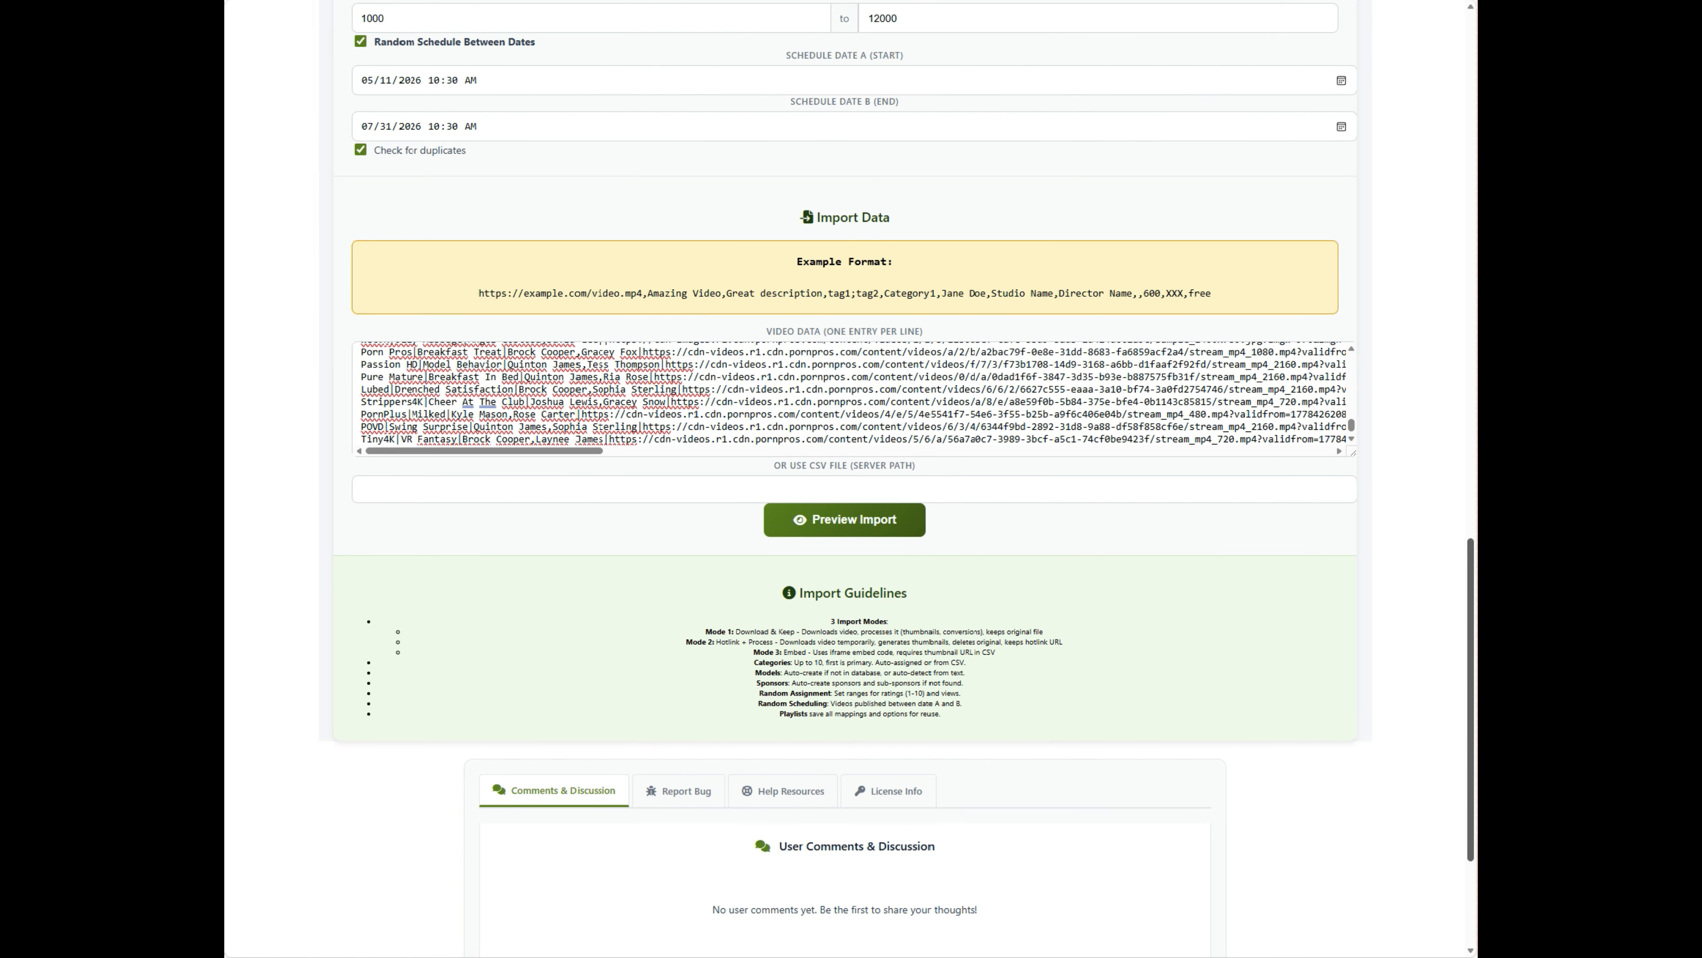
# - Preview the ten parsed CSV rows, checking embed method, pending status and HD Porn category
pyautogui.click(835, 524)
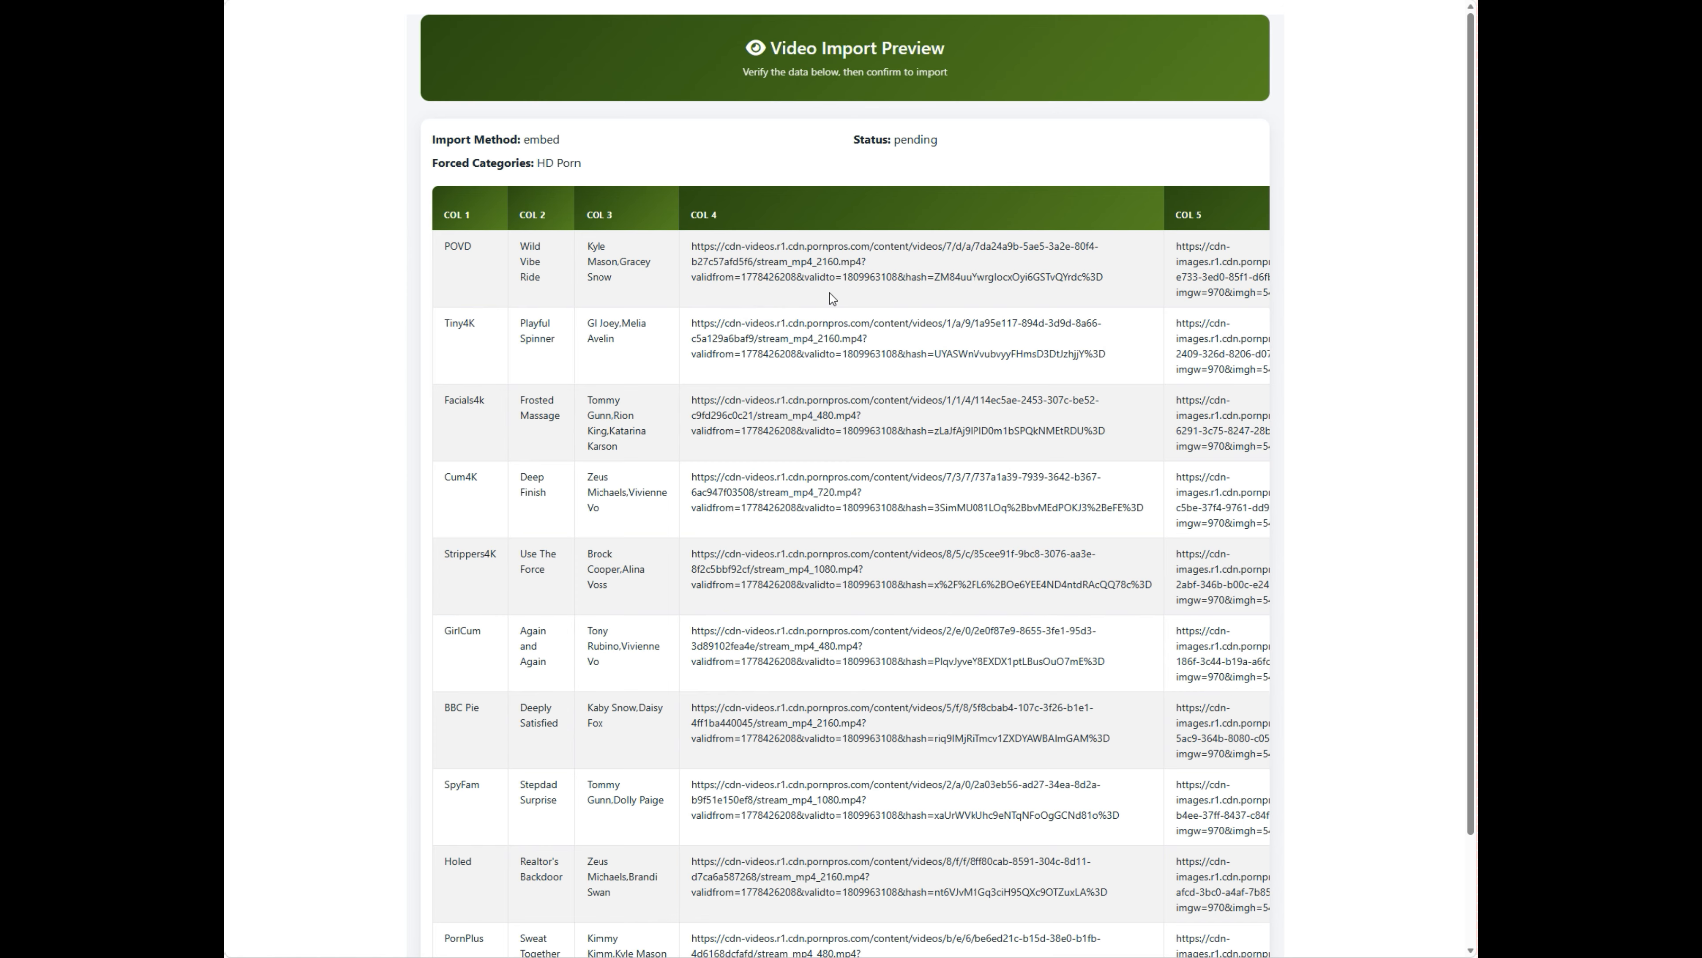
pyautogui.middleClick(1362, 236)
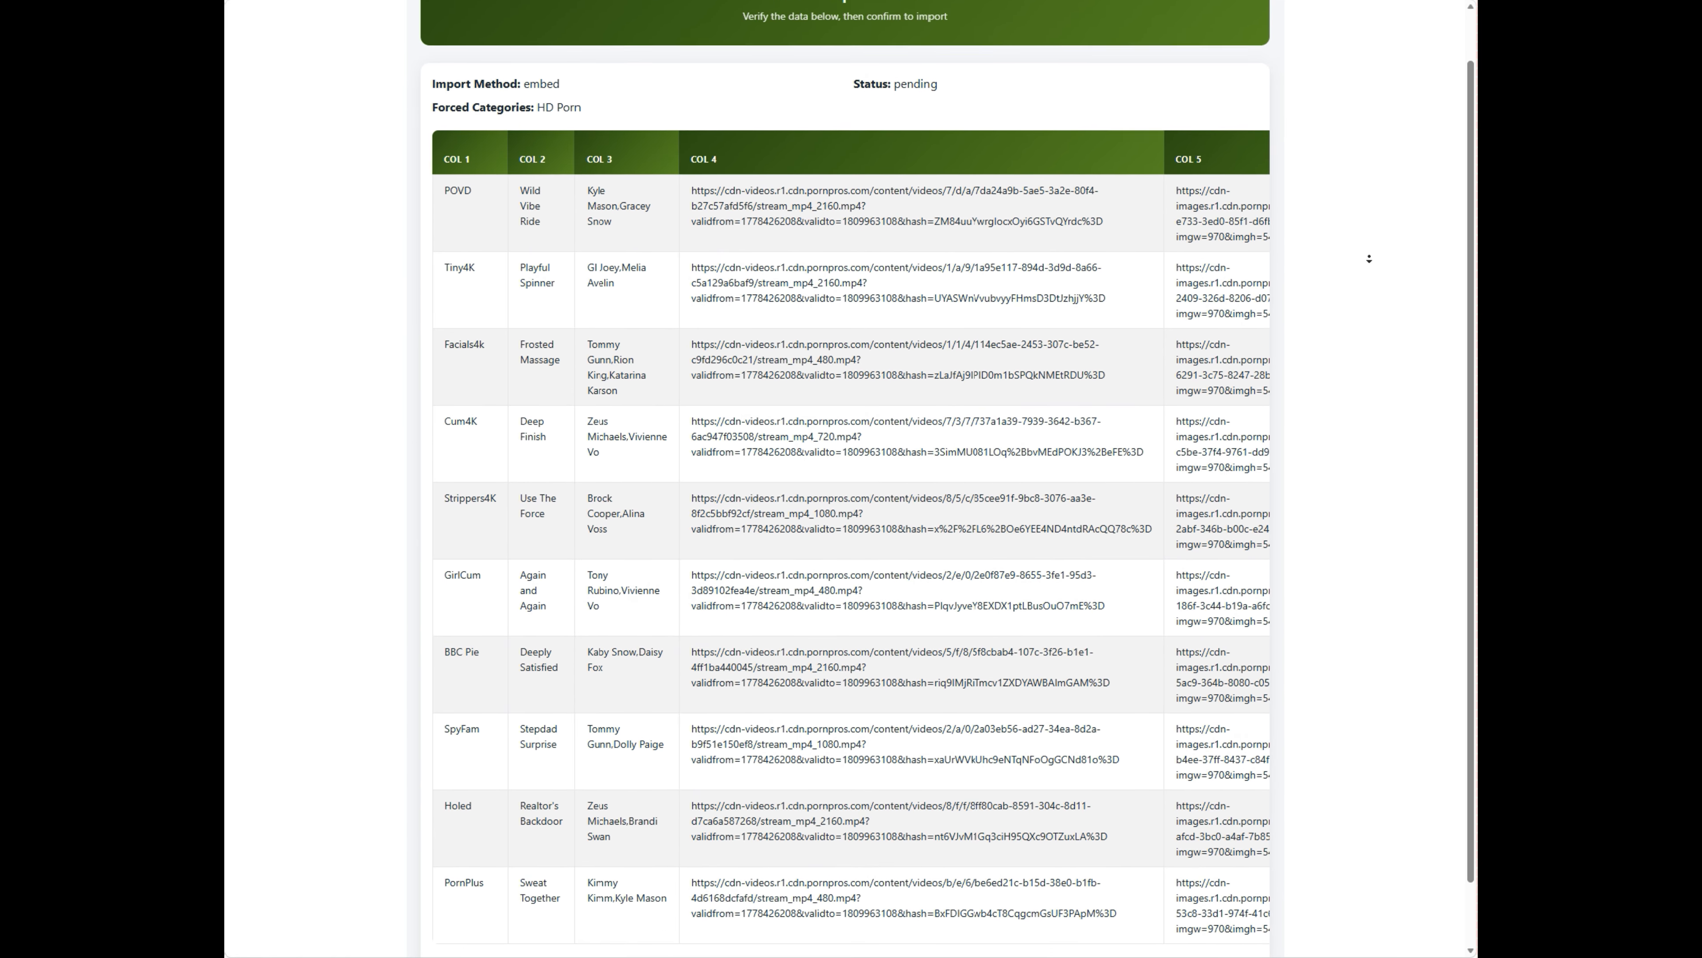
pyautogui.middleClick(1369, 262)
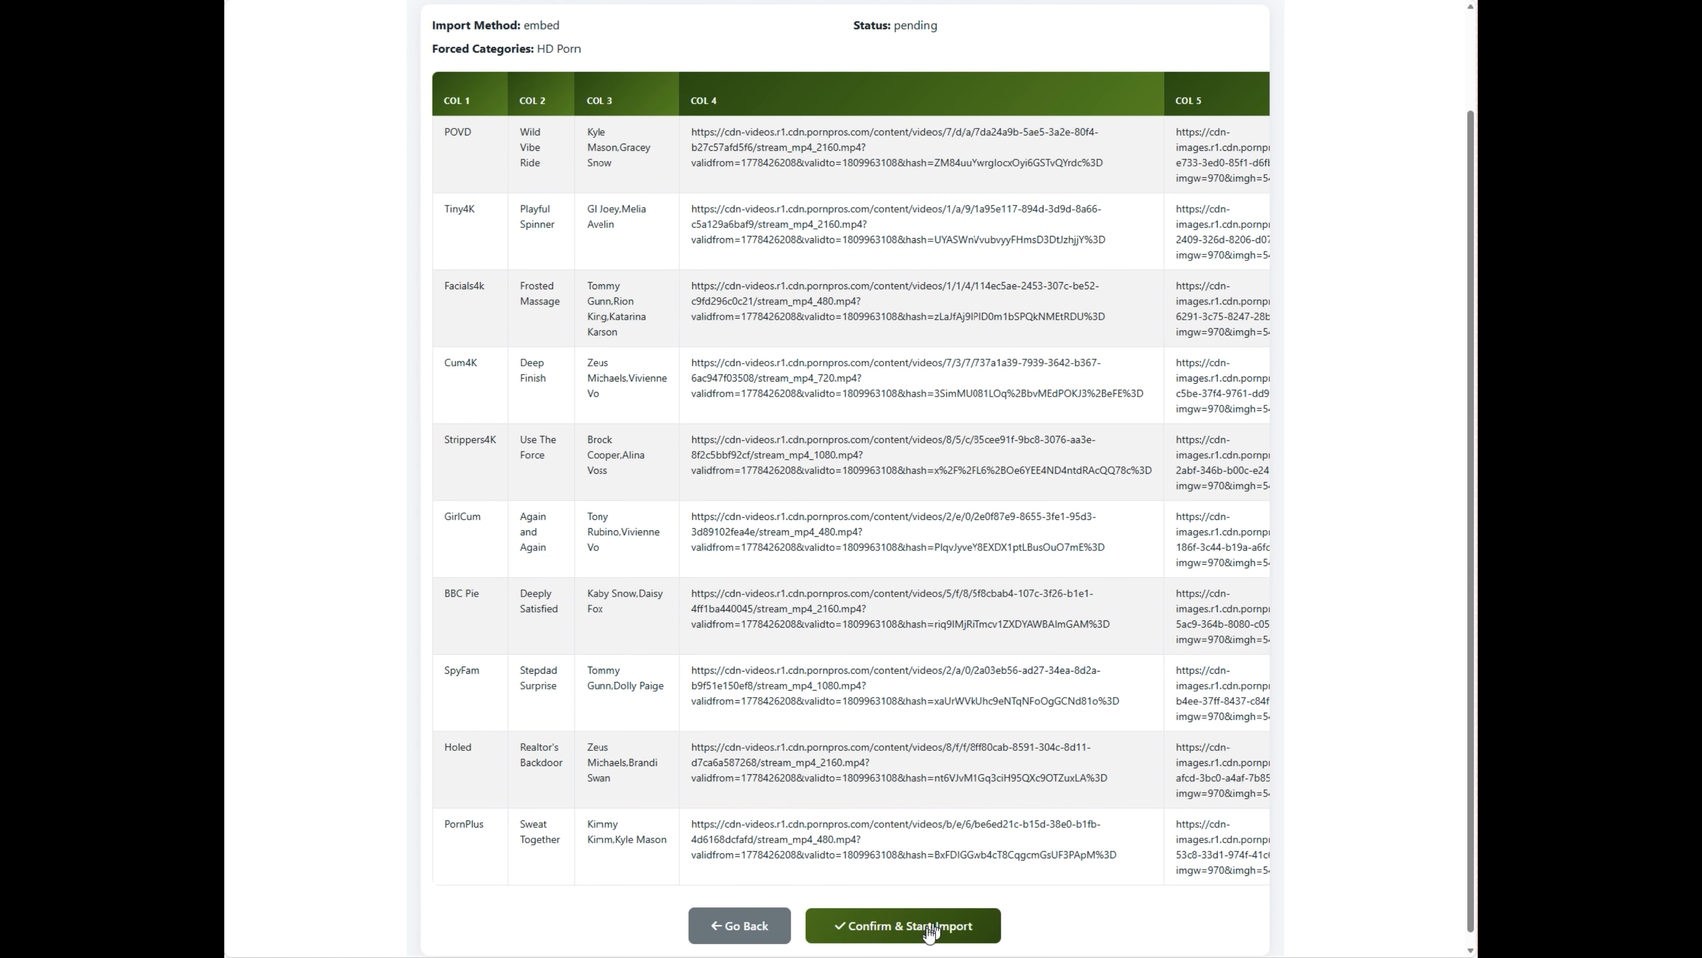
# - Confirm and start importing the 200 CSV lines as embedded videos
pyautogui.click(895, 925)
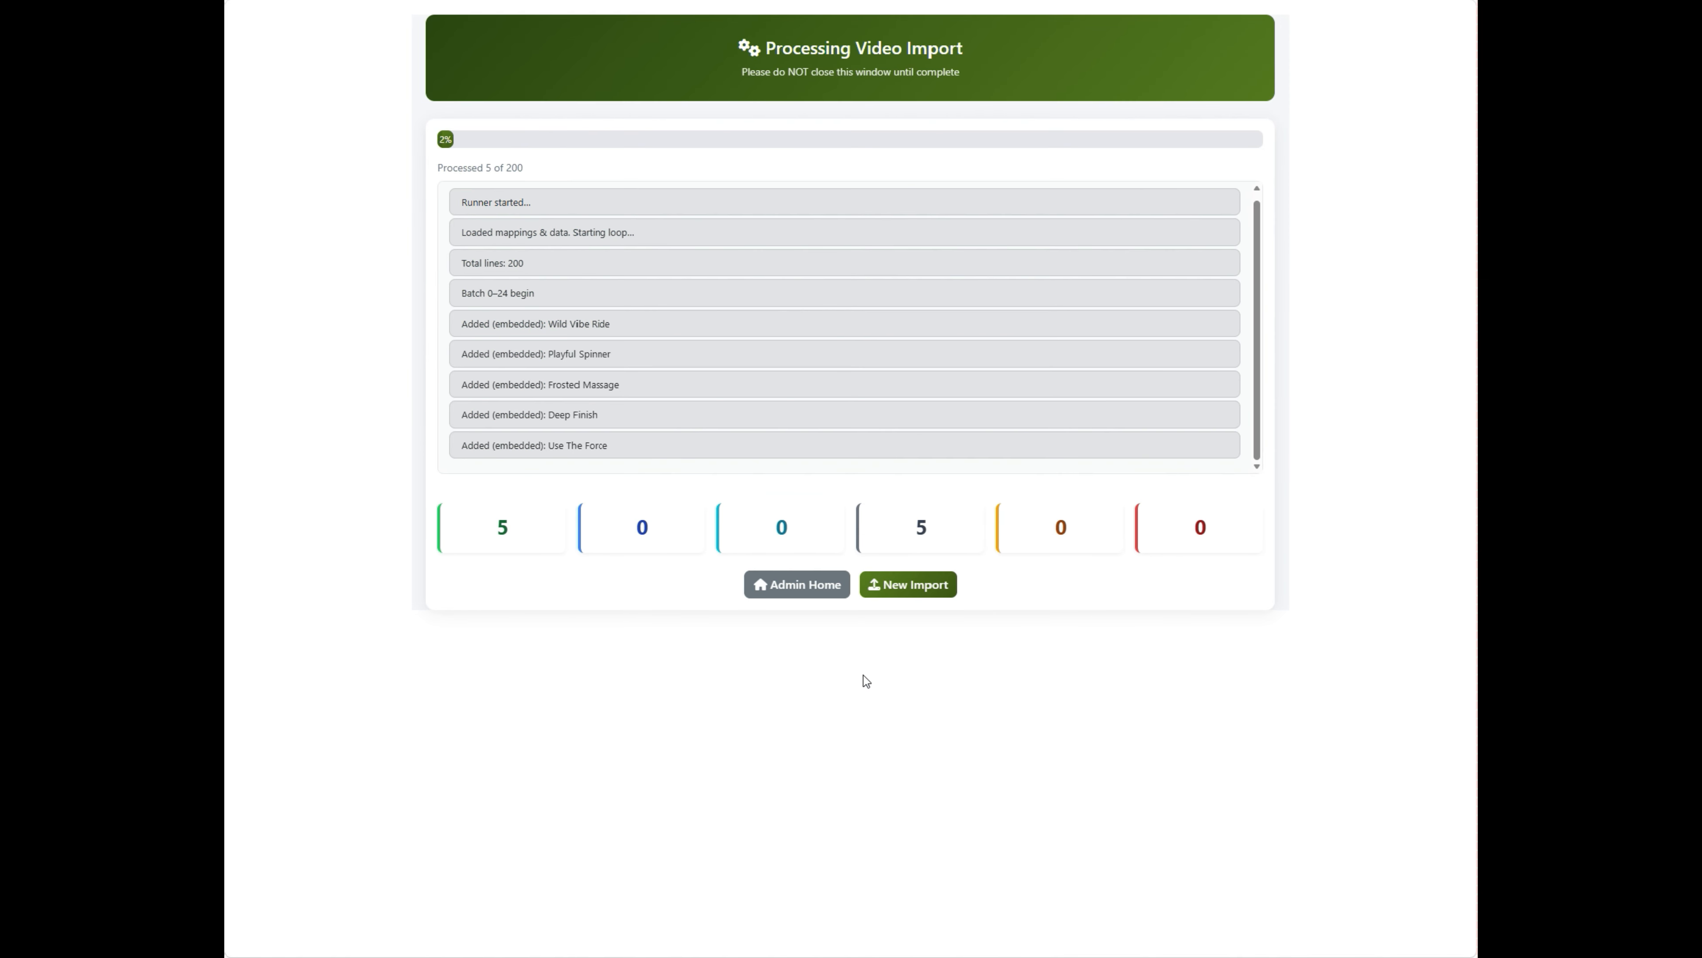